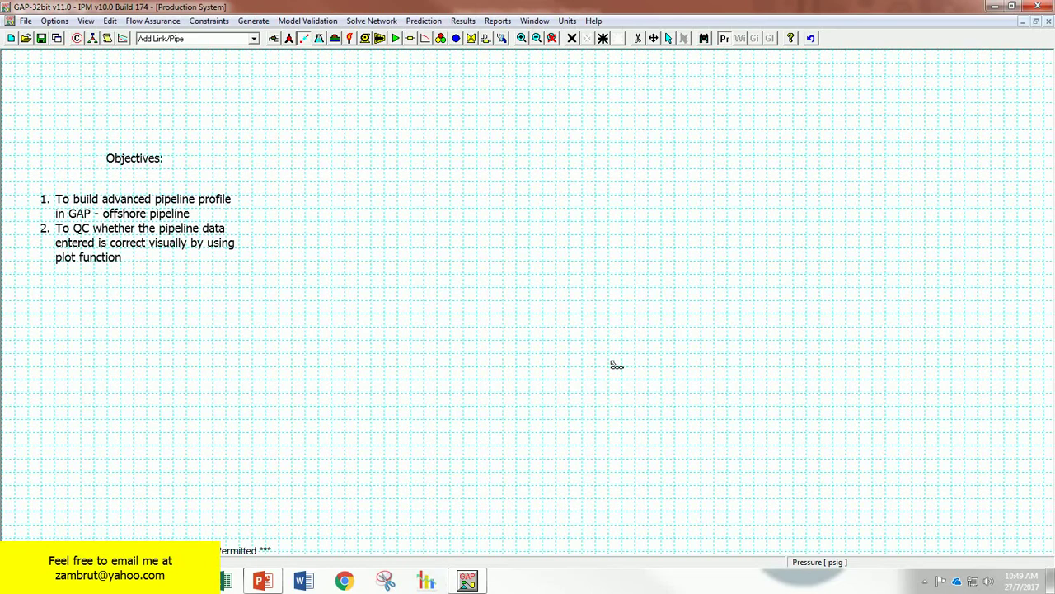
Bring up the PowerPoint slide of the flat pipeline at TVD 0 m
{"action": "left_click", "coordinate": [262, 580]}
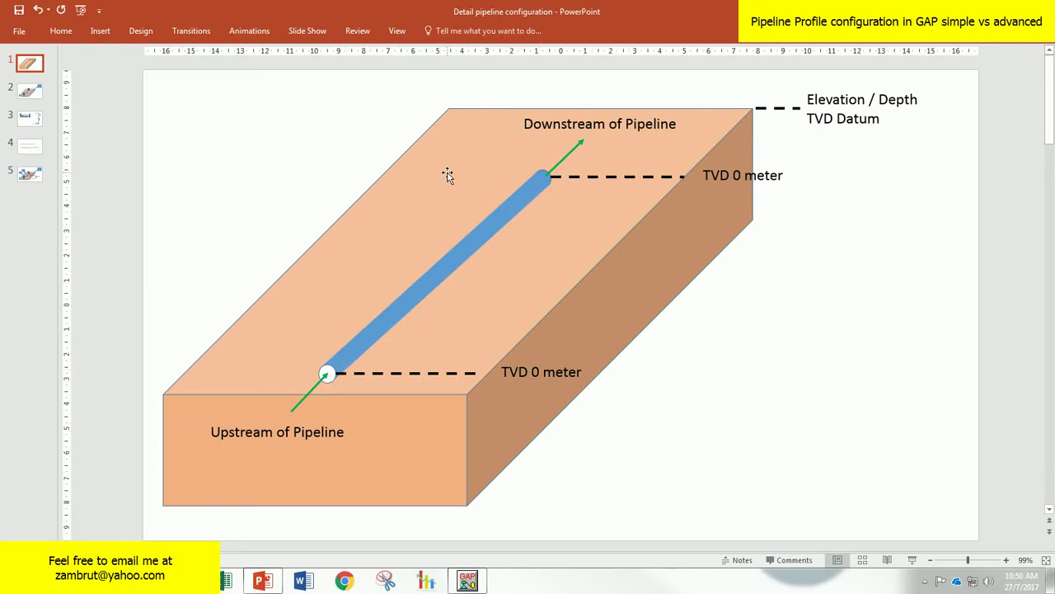
Advance to slide 2, the seabed pipeline from Platform Alpha to Platform Bravo
{"action": "scroll", "coordinate": [252, 130], "scroll_direction": "down", "scroll_amount": 2}
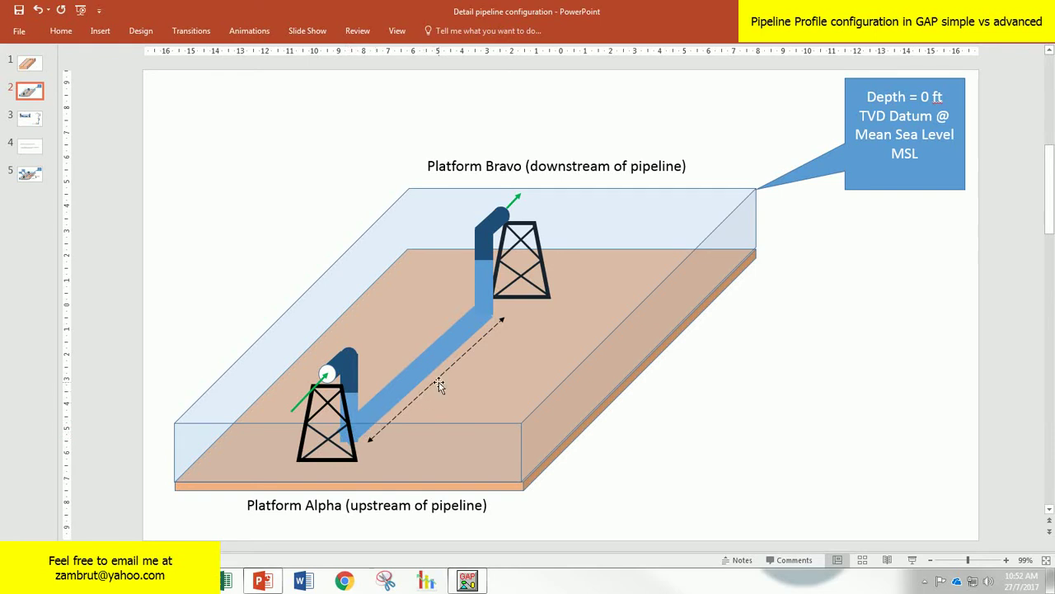
{"action": "left_click_drag", "start_coordinate": [496, 317], "coordinate": [503, 318]}
Advance to slide 3 with the three-segment pipeline water-depth profile
{"action": "scroll", "coordinate": [501, 205], "scroll_direction": "down", "scroll_amount": 1}
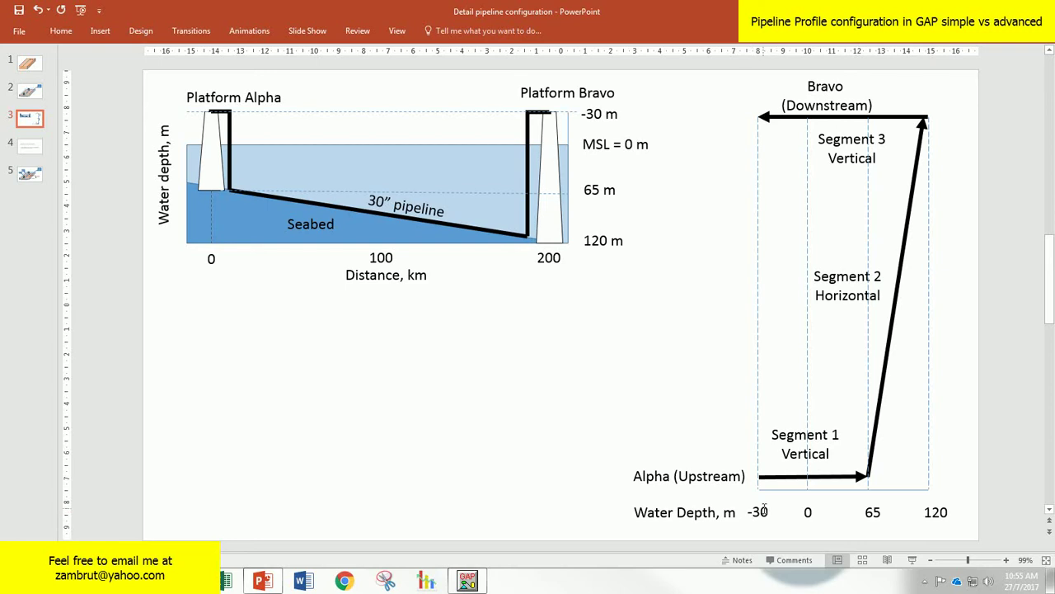
In GAP, place joints J1 and J2 side by side and join them with a pipe from J1 to J2
{"action": "left_click", "coordinate": [468, 581]}
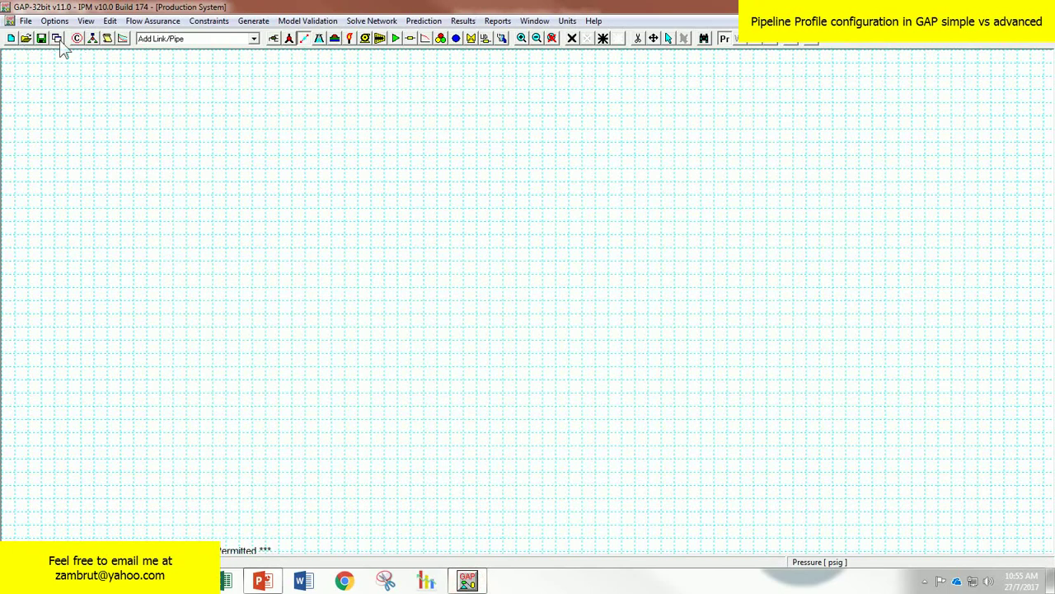
{"action": "left_click", "coordinate": [289, 39]}
{"action": "left_click", "coordinate": [307, 218]}
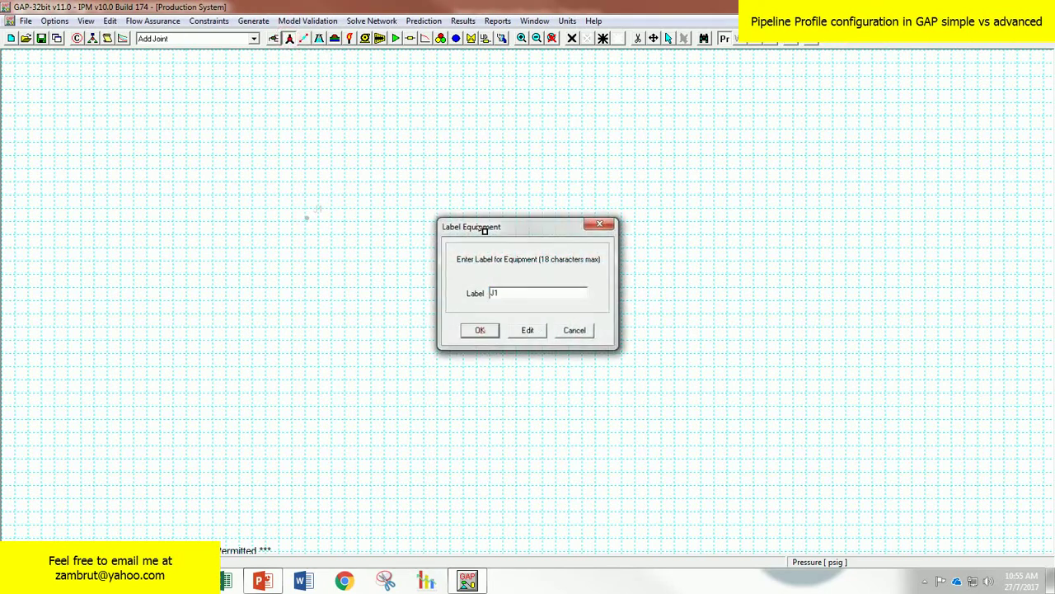
{"action": "left_click", "coordinate": [479, 329]}
{"action": "left_click", "coordinate": [531, 214]}
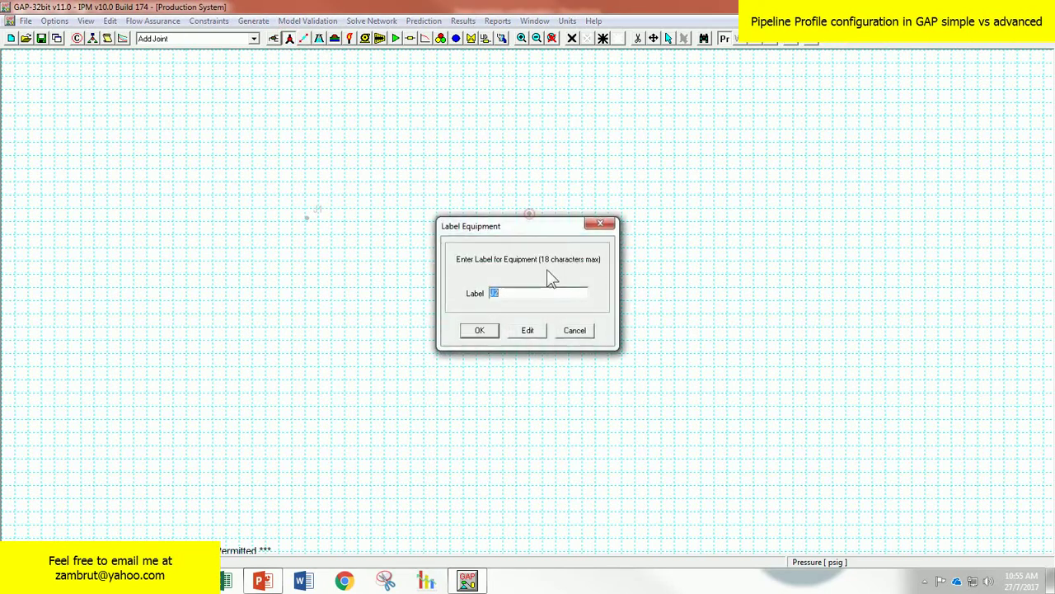
{"action": "left_click", "coordinate": [481, 330]}
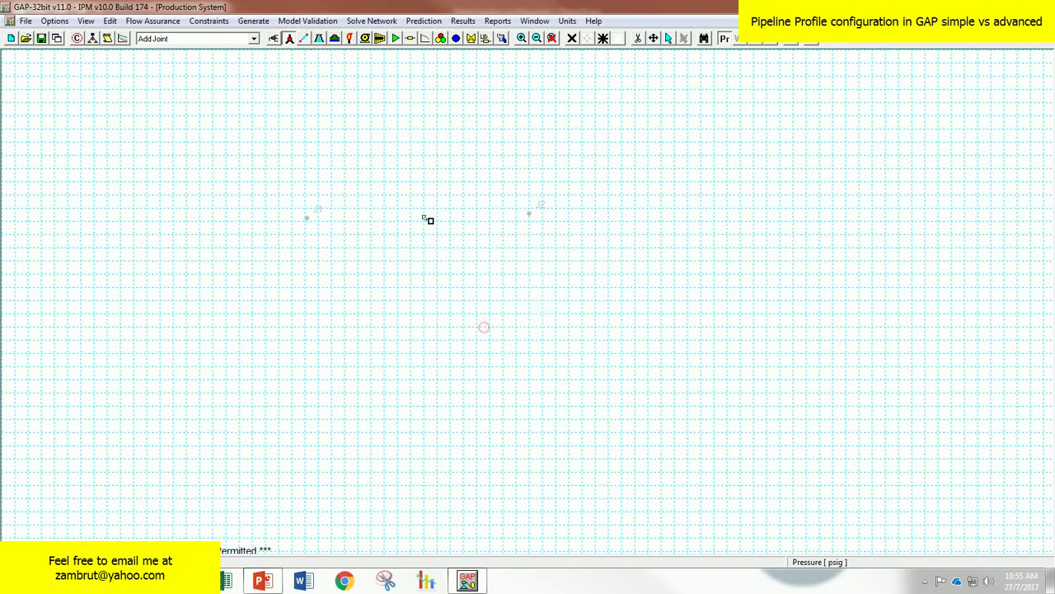
{"action": "left_click", "coordinate": [304, 39]}
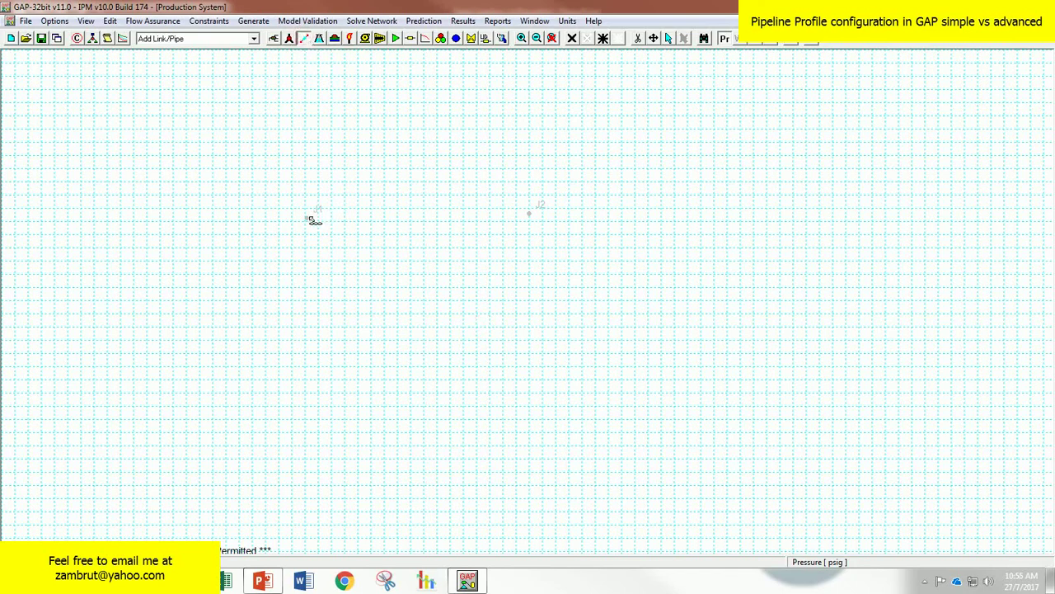
{"action": "left_click_drag", "start_coordinate": [307, 218], "coordinate": [534, 218]}
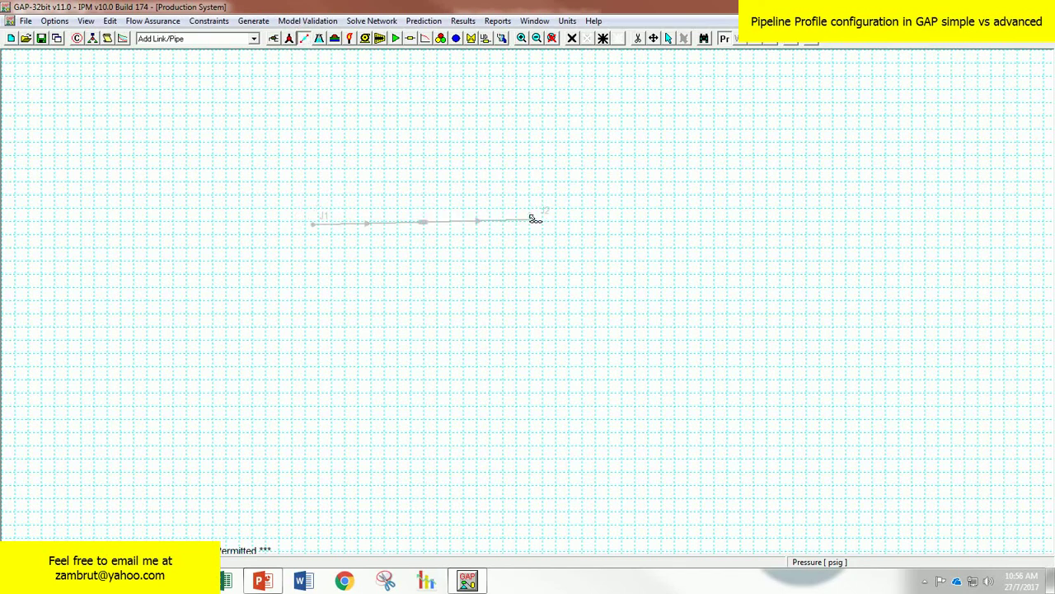
Open the J1-to-J2 pipe's data, check its Summary and Environment, and return to the empty Description table
{"action": "double_click", "coordinate": [427, 224]}
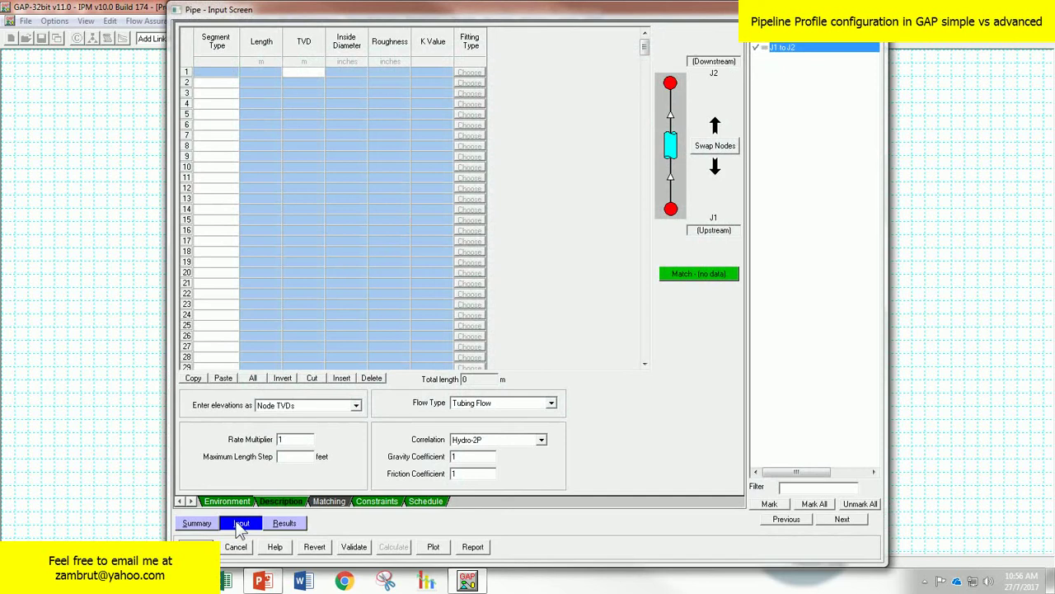
{"action": "left_click", "coordinate": [210, 526]}
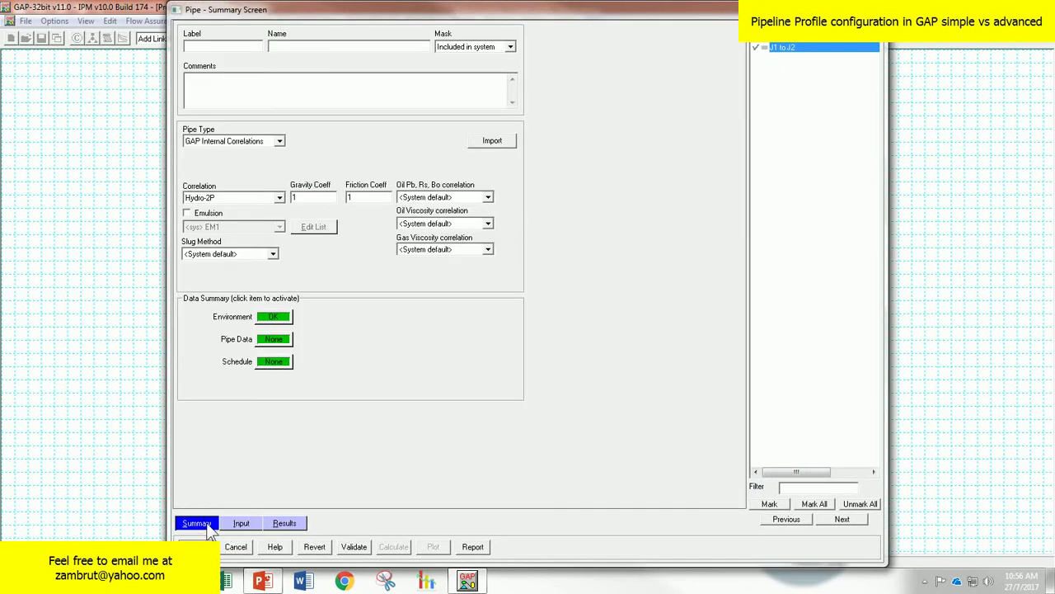
{"action": "left_click", "coordinate": [238, 524]}
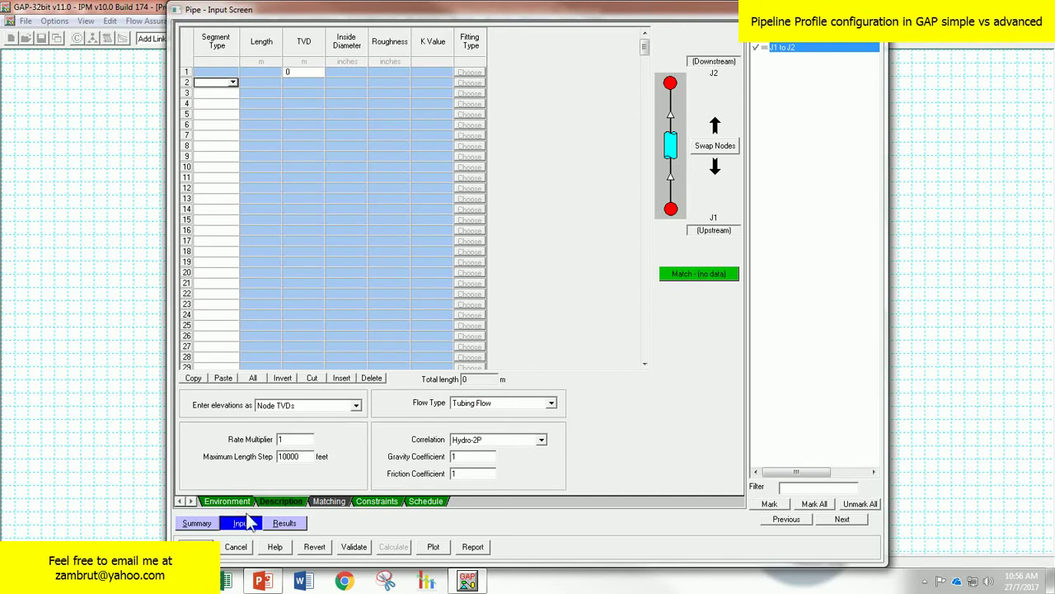
{"action": "left_click", "coordinate": [238, 501]}
{"action": "left_click", "coordinate": [281, 502]}
Glance at the PowerPoint profile slide, then return to GAP's Pipe Input Screen
{"action": "left_click", "coordinate": [262, 581]}
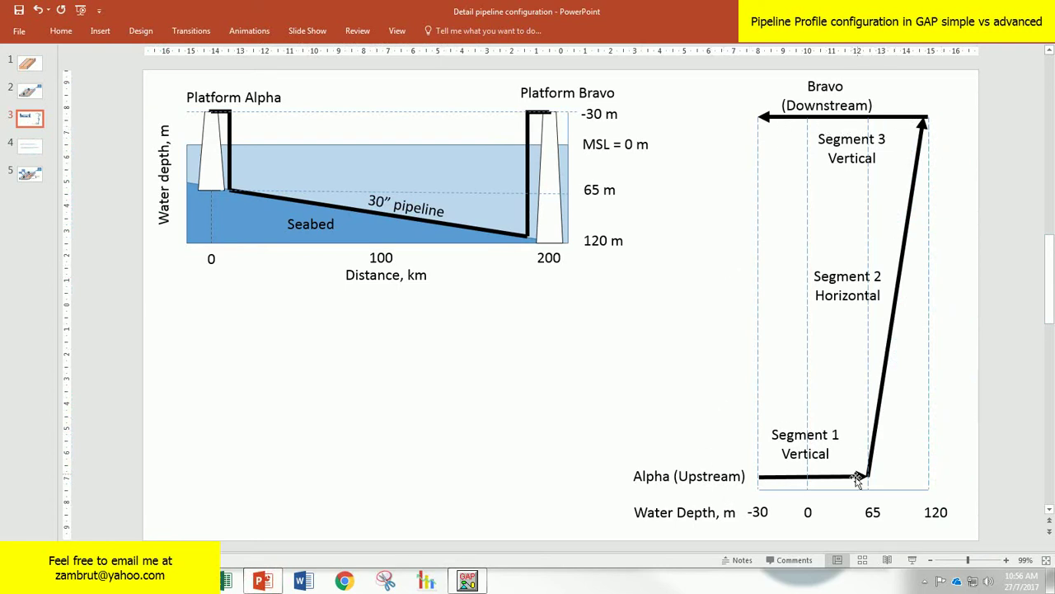
{"action": "left_click", "coordinate": [466, 582]}
Set pipe table rows 2, 3 and 4 to Line pipe segments, roughness 0.0006
{"action": "left_click", "coordinate": [232, 82]}
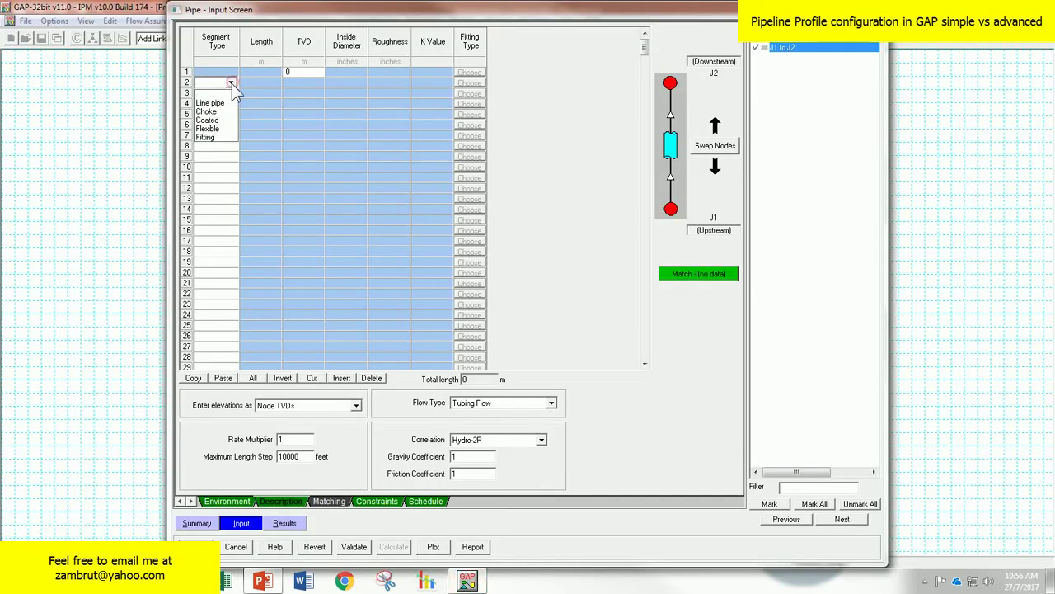
{"action": "left_click", "coordinate": [227, 102]}
{"action": "left_click", "coordinate": [230, 93]}
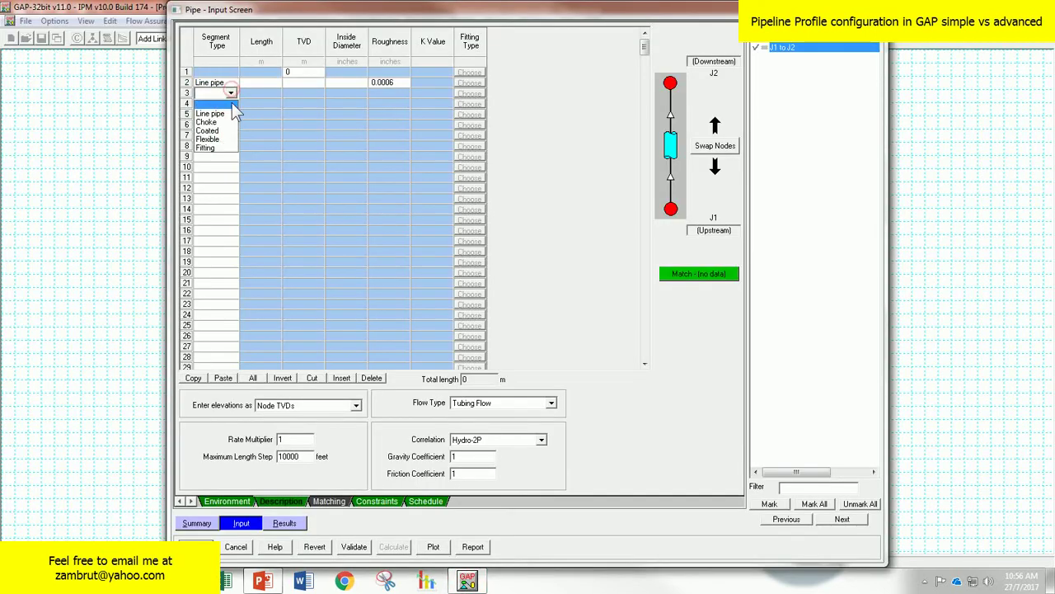
{"action": "left_click", "coordinate": [230, 112]}
{"action": "left_click", "coordinate": [231, 104]}
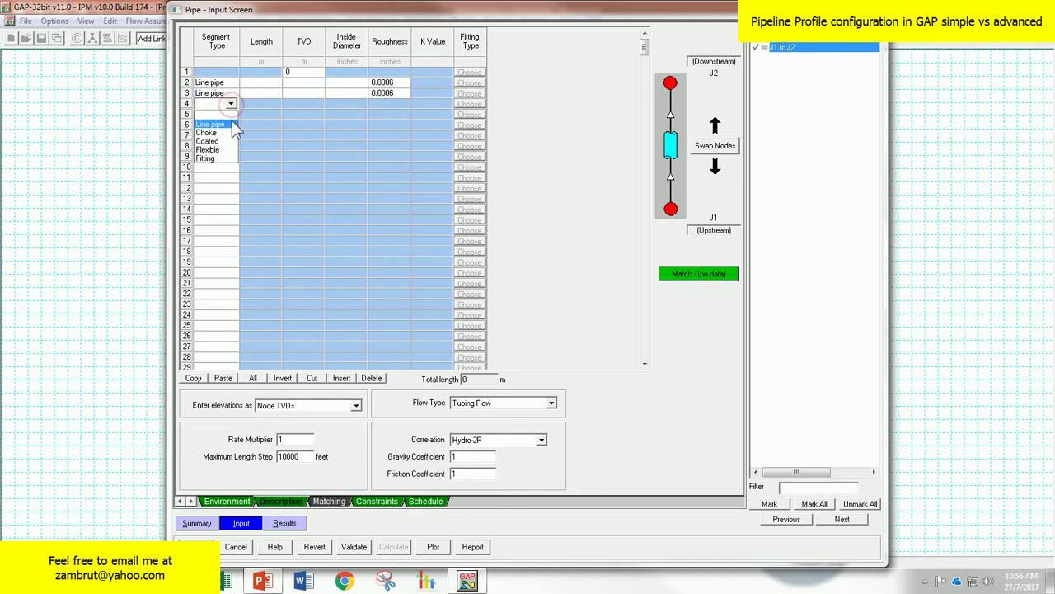
{"action": "left_click", "coordinate": [231, 113]}
{"action": "left_click", "coordinate": [295, 73]}
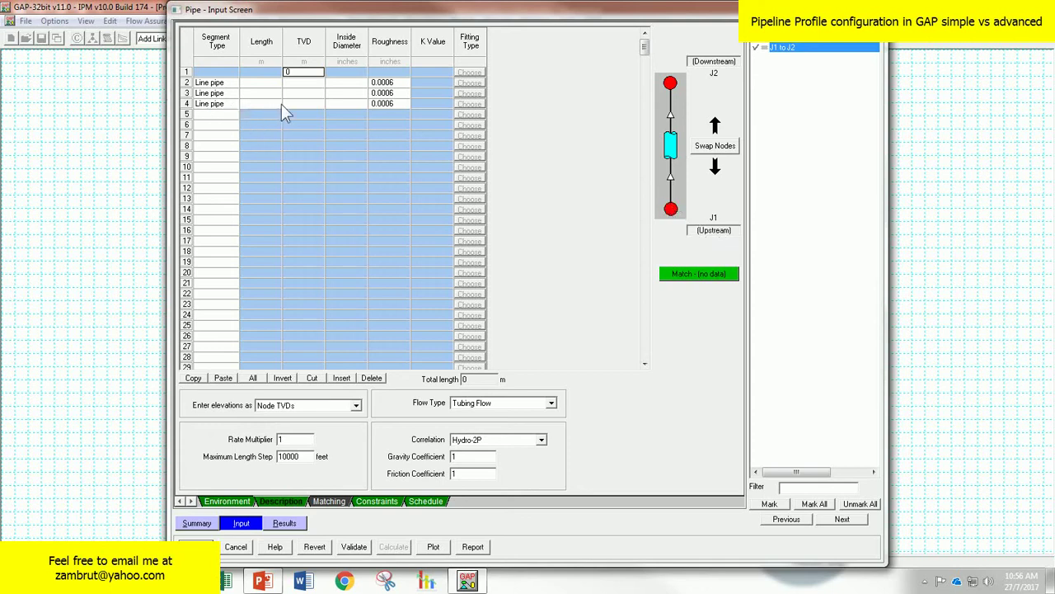
Review Line pipe rows 4, 3 and 2 against the PowerPoint pipeline diagram
{"action": "left_click", "coordinate": [186, 103]}
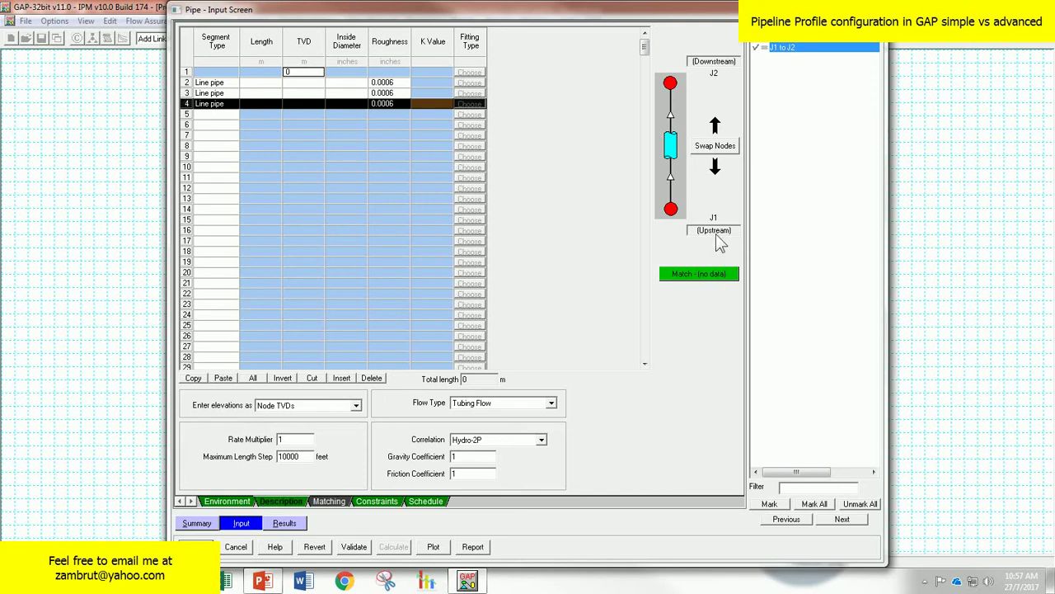
{"action": "left_click", "coordinate": [187, 92]}
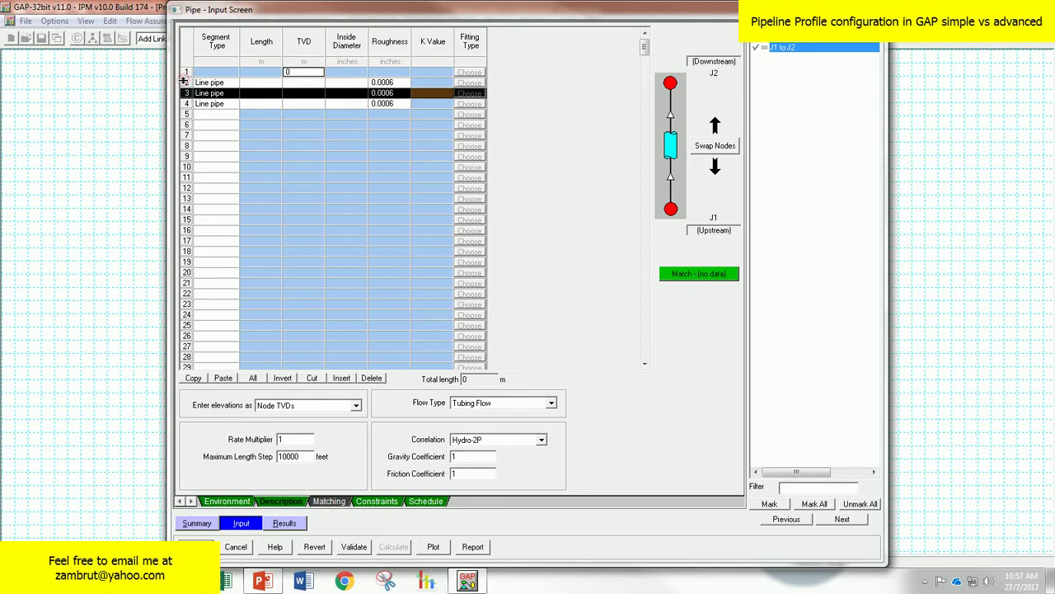
{"action": "left_click", "coordinate": [186, 81]}
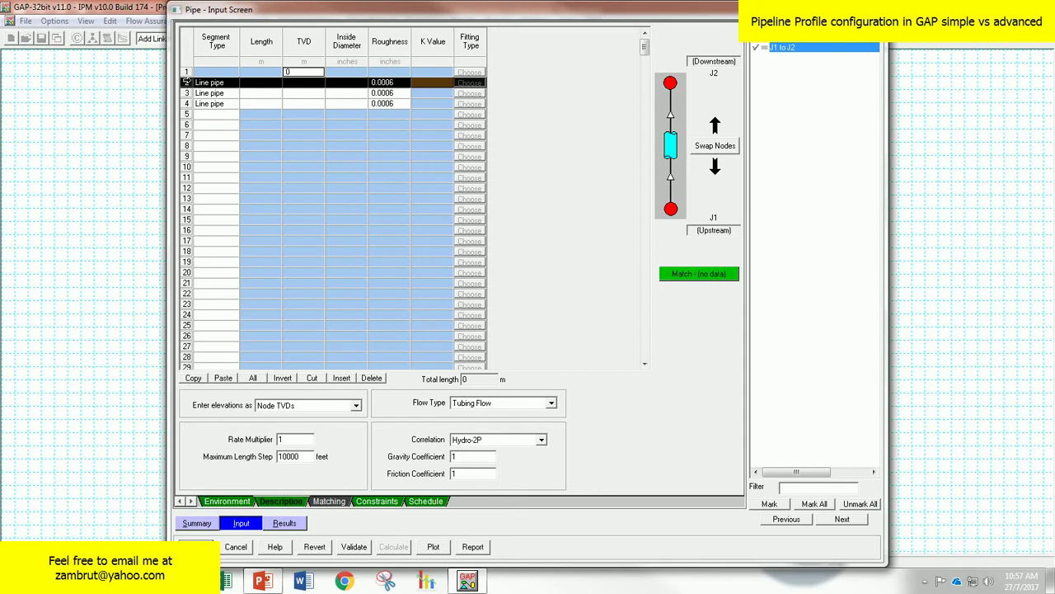
{"action": "left_click", "coordinate": [263, 581]}
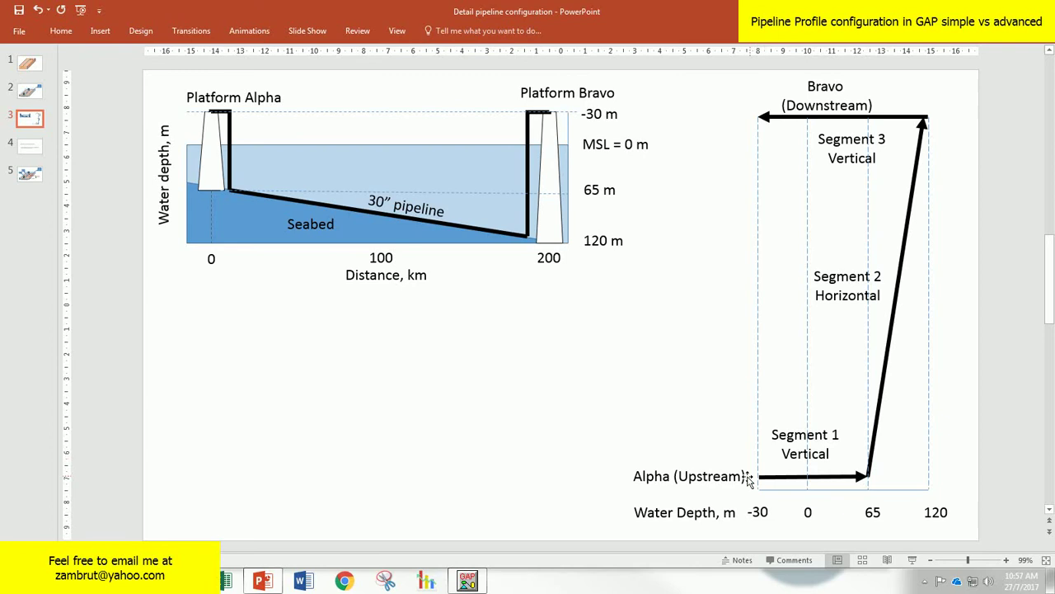
{"action": "left_click", "coordinate": [466, 581]}
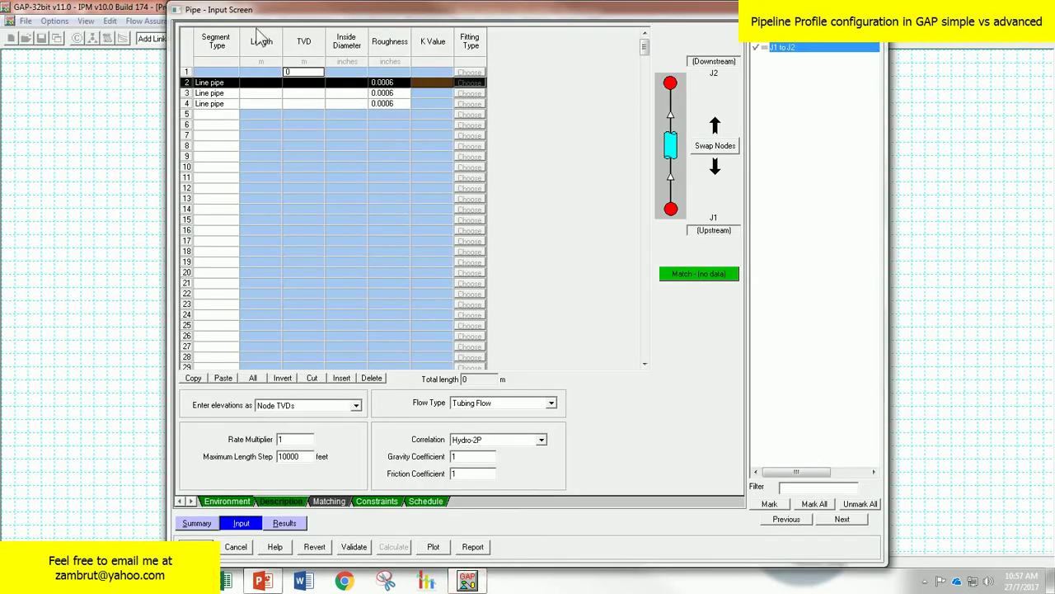
Give row 4 a length of 95 m, cross-checking the profile slide
{"action": "left_click", "coordinate": [262, 581]}
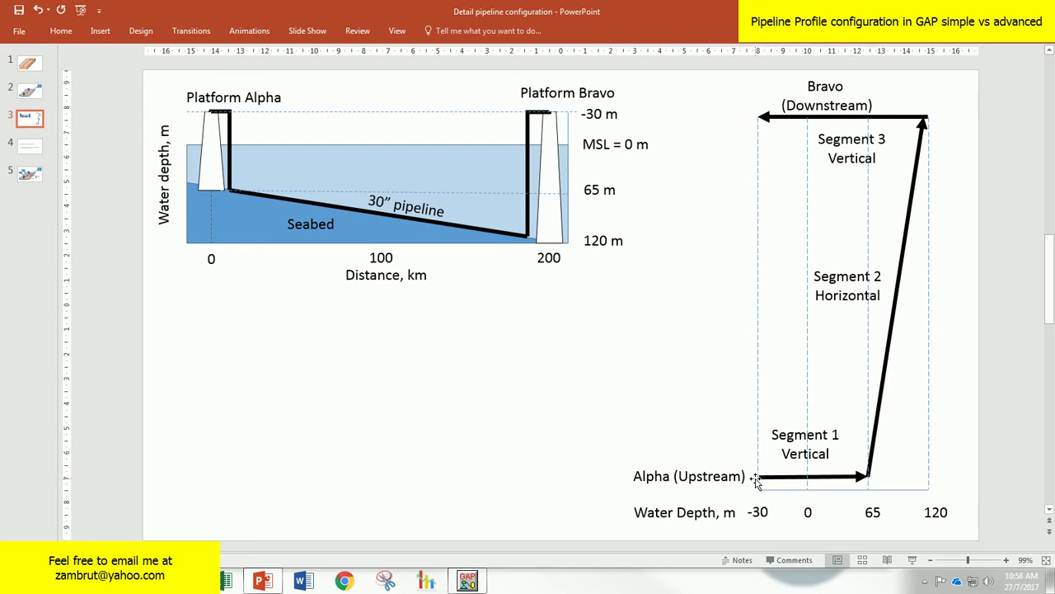
{"action": "left_click", "coordinate": [466, 579]}
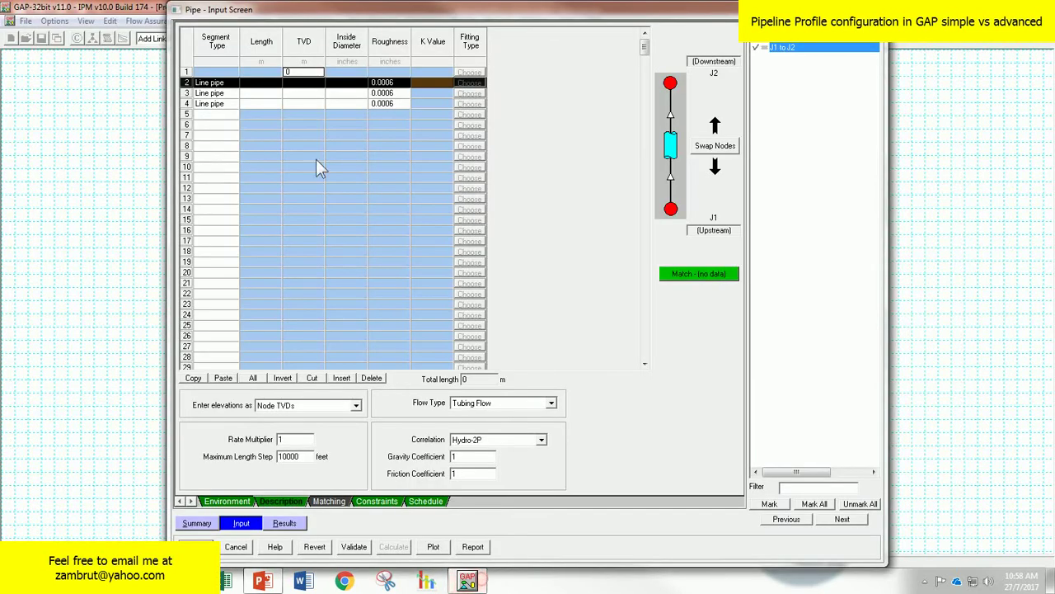
{"action": "left_click", "coordinate": [253, 105]}
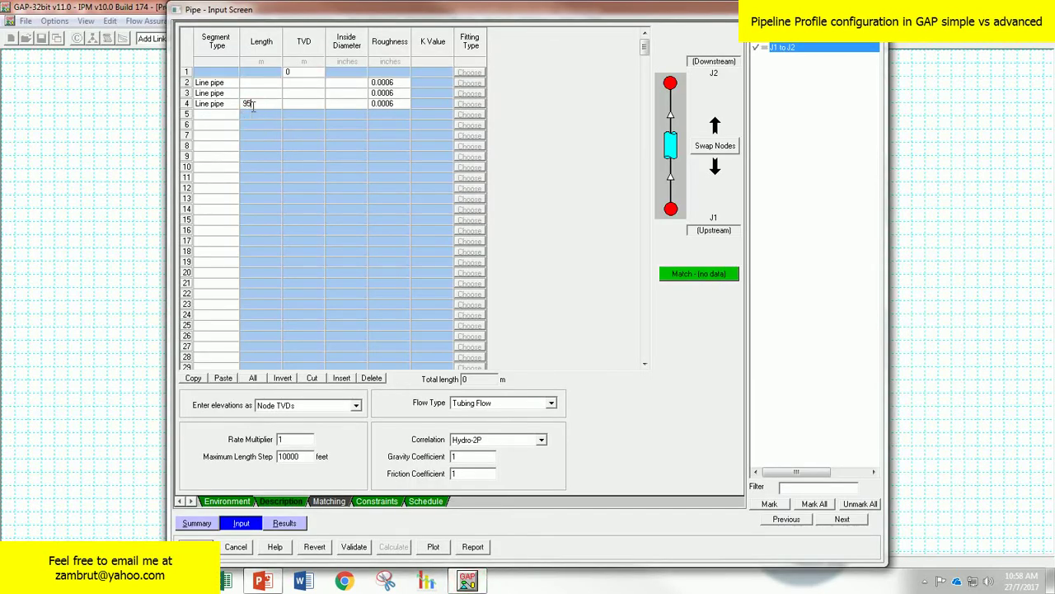
{"action": "type", "text": "95"}
{"action": "left_click", "coordinate": [310, 107]}
{"action": "left_click", "coordinate": [262, 581]}
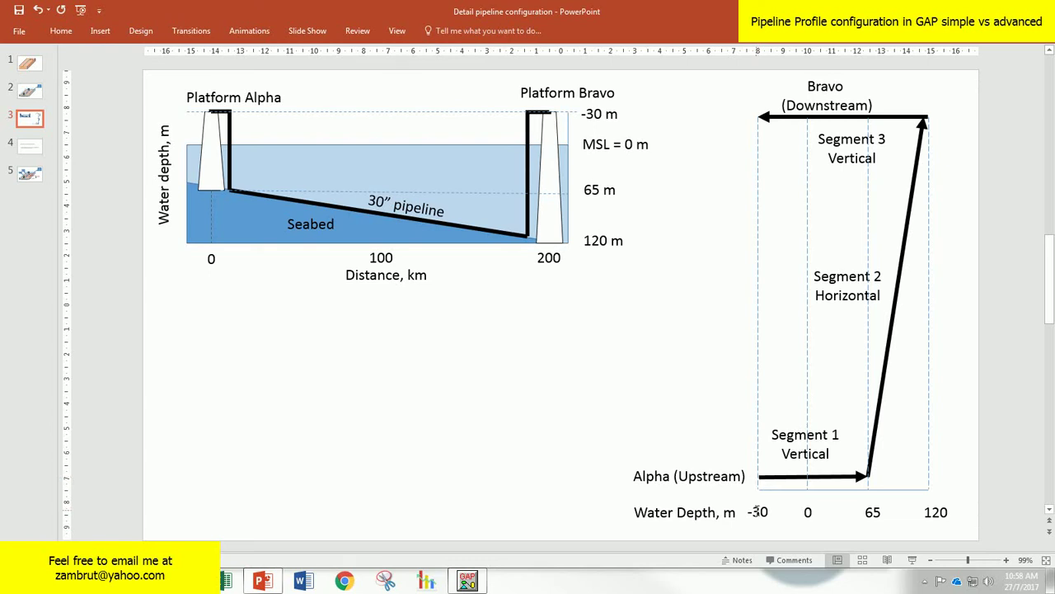
Enter TVD -30 m and inside diameter 30 inches for row 4, checking the slide diagram
{"action": "left_click", "coordinate": [468, 581]}
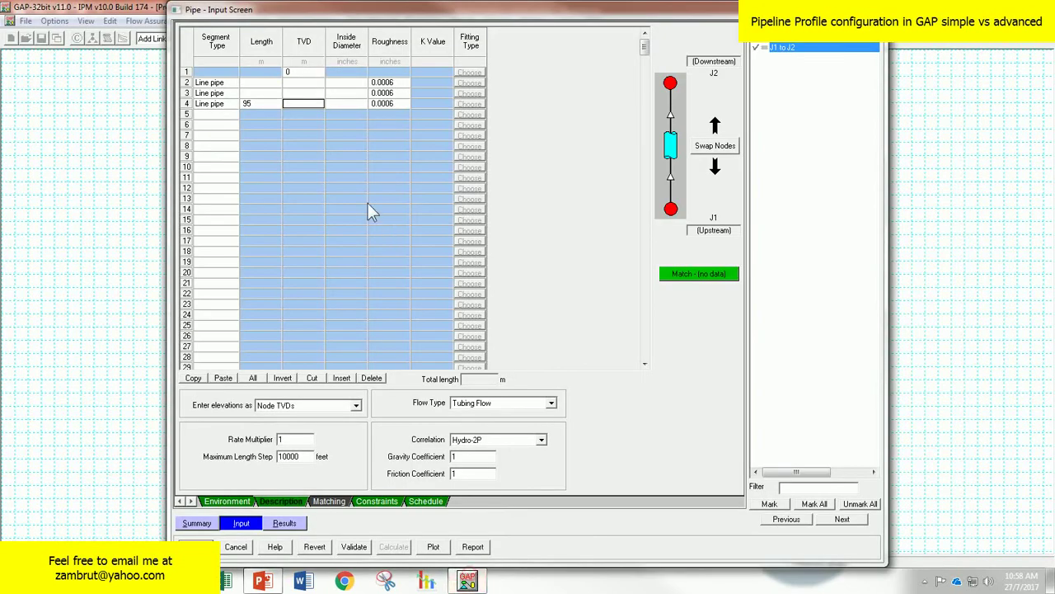
{"action": "left_click", "coordinate": [305, 103]}
{"action": "type", "text": "-30"}
{"action": "left_click", "coordinate": [468, 581]}
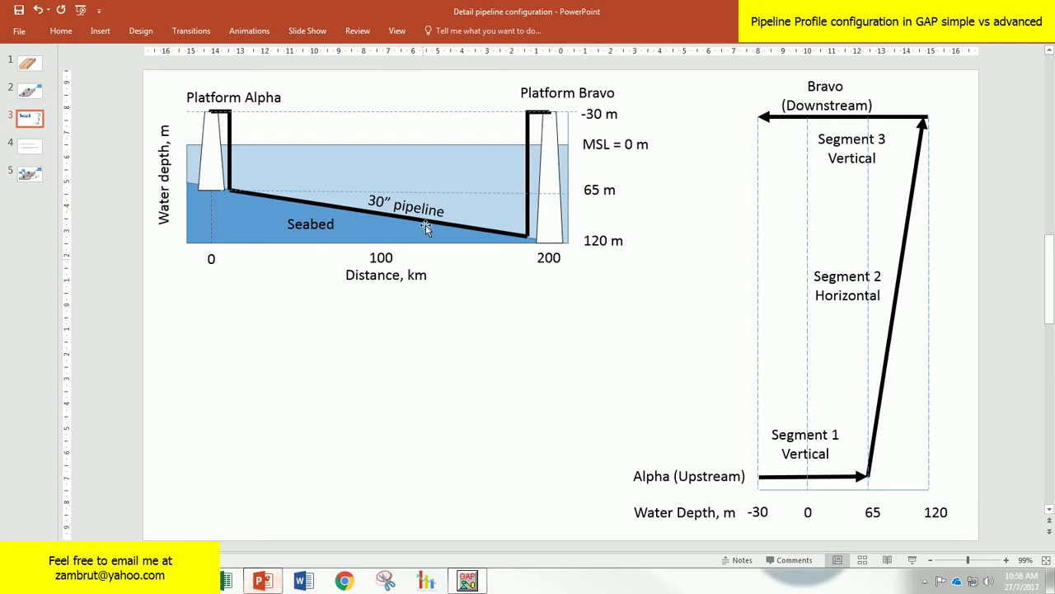
{"action": "left_click", "coordinate": [467, 578]}
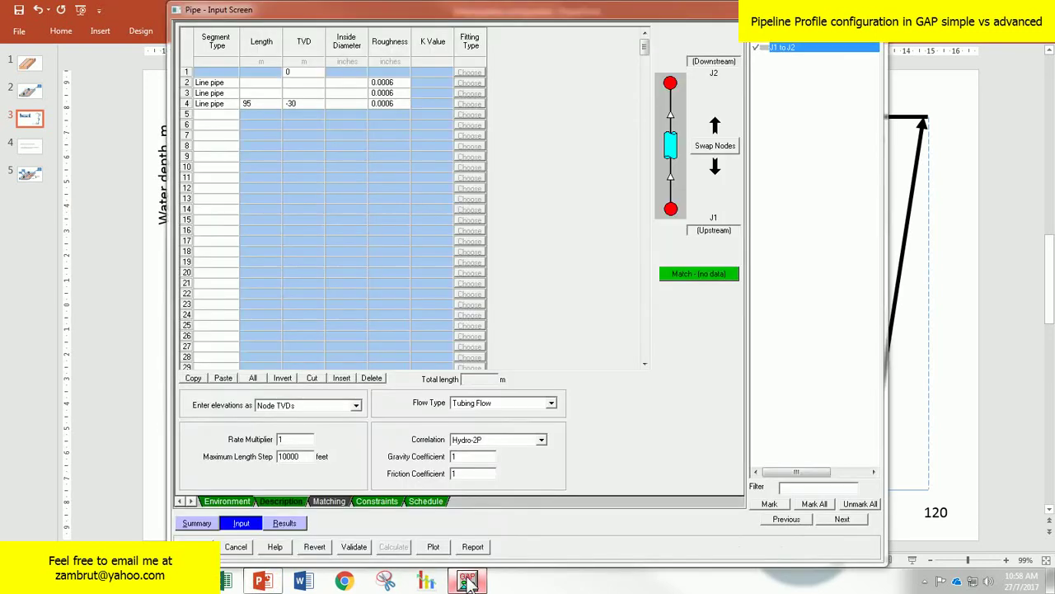
{"action": "left_click", "coordinate": [354, 105]}
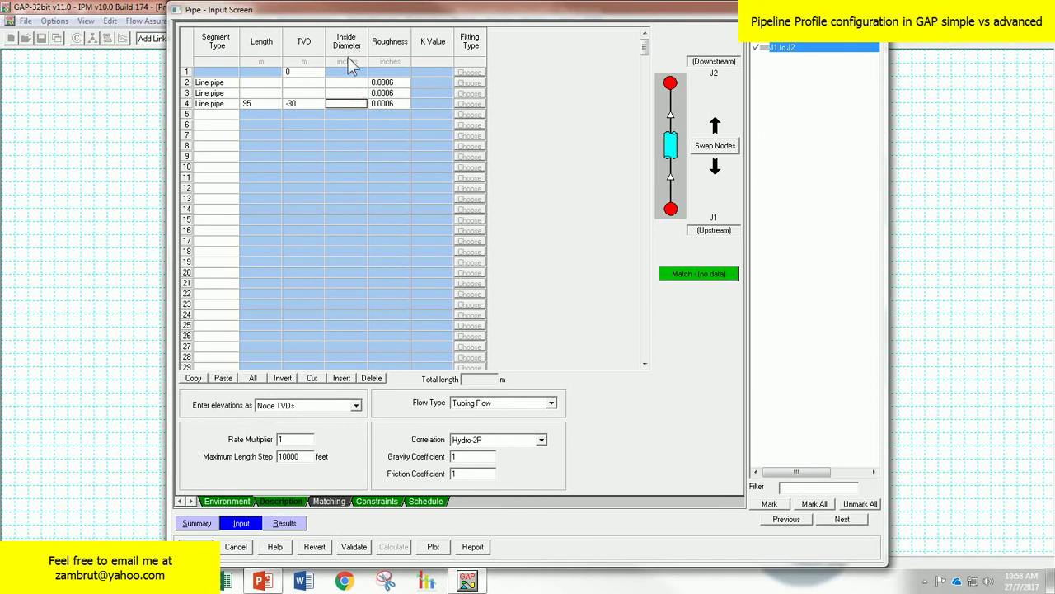
{"action": "left_click", "coordinate": [262, 581]}
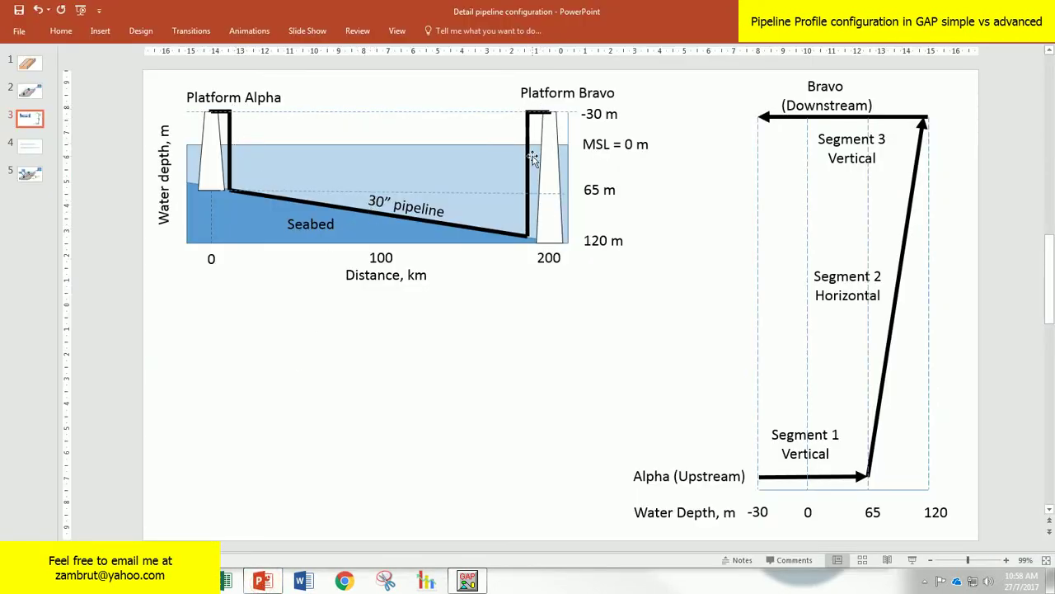
{"action": "left_click", "coordinate": [475, 581]}
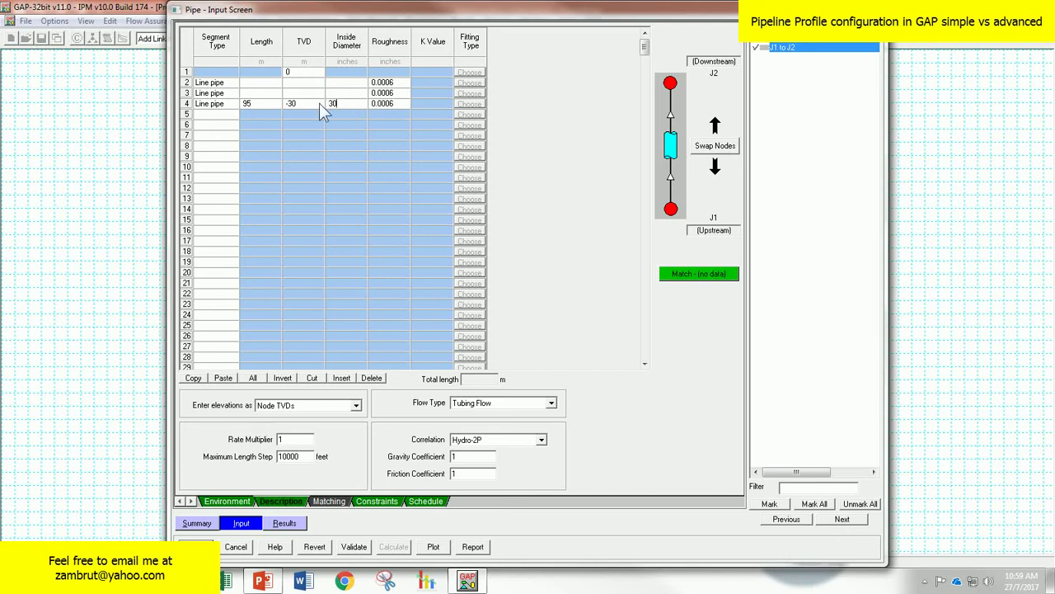
Check the slide's horizontal segment and switch pipe lengths to kilometres
{"action": "left_click", "coordinate": [270, 61]}
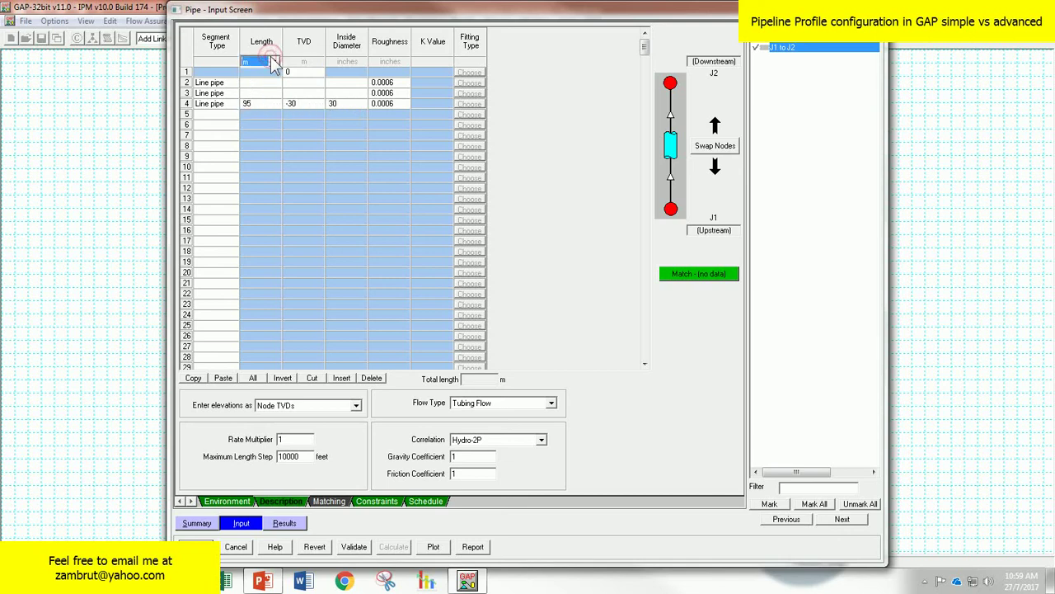
{"action": "left_click", "coordinate": [186, 92]}
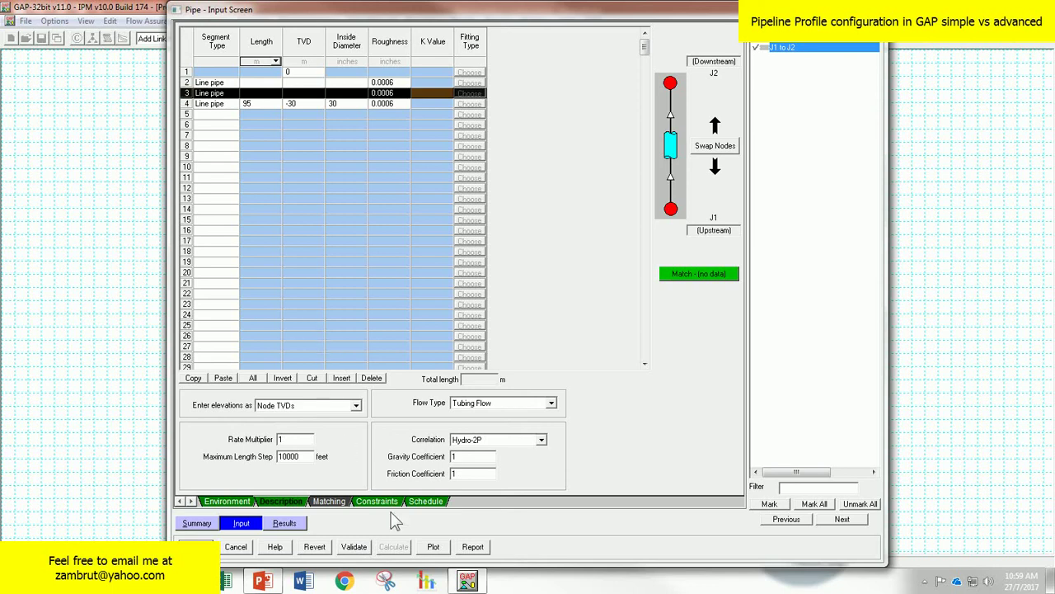
{"action": "left_click", "coordinate": [263, 580]}
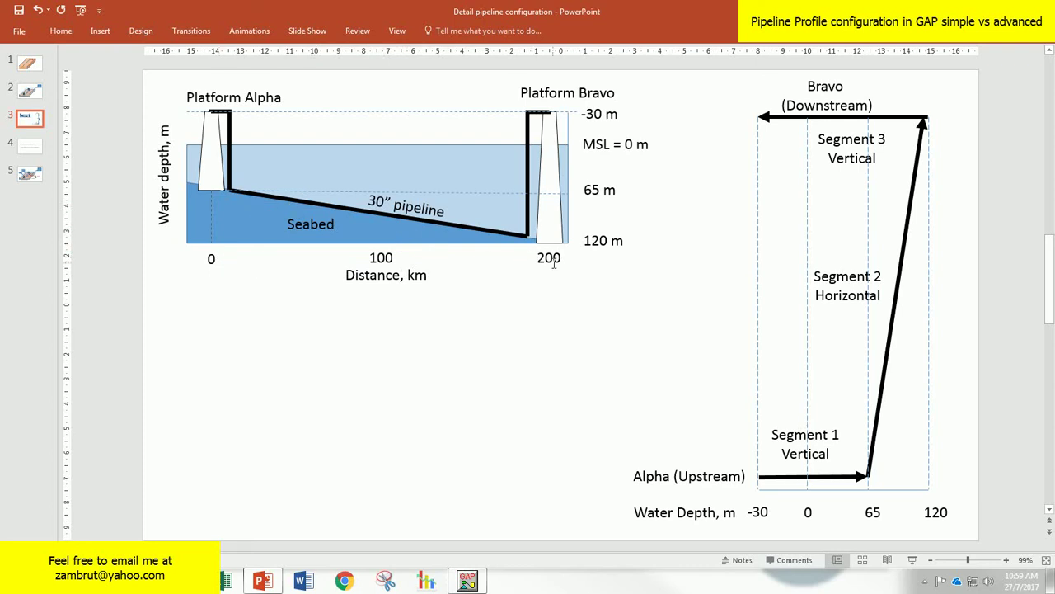
{"action": "left_click", "coordinate": [467, 581]}
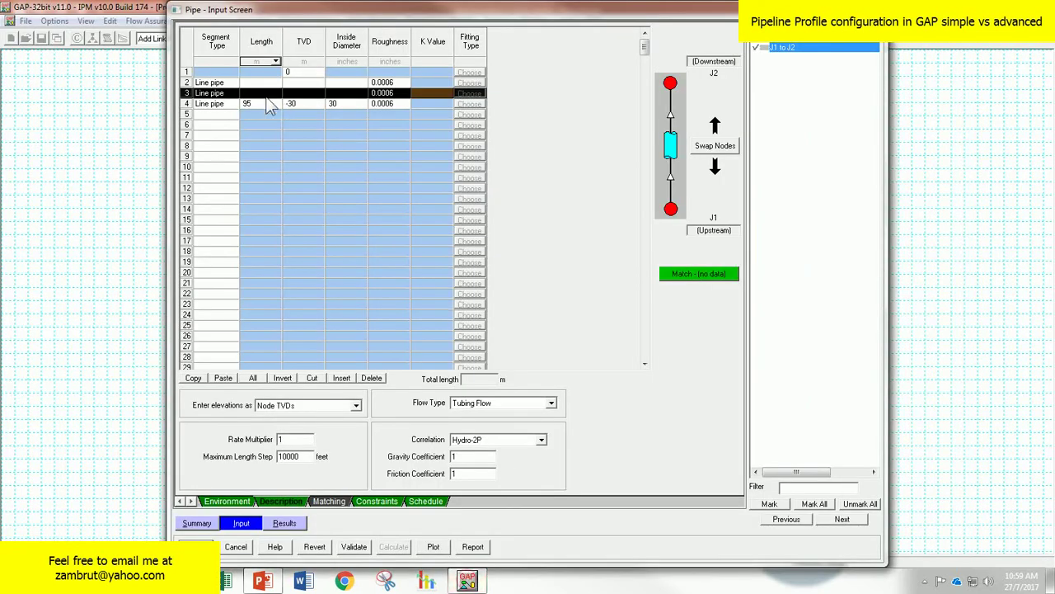
{"action": "left_click", "coordinate": [271, 62]}
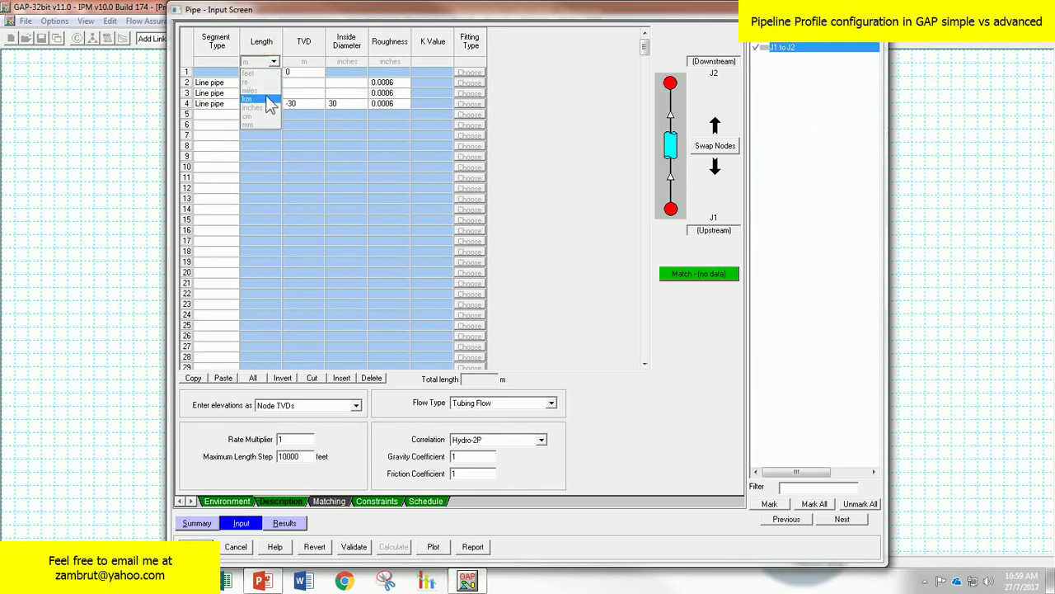
{"action": "left_click", "coordinate": [267, 98]}
Give row 3 a 200 km length and 65 m TVD, checking the seabed depth on the slide
{"action": "left_click", "coordinate": [267, 94]}
{"action": "type", "text": "2"}
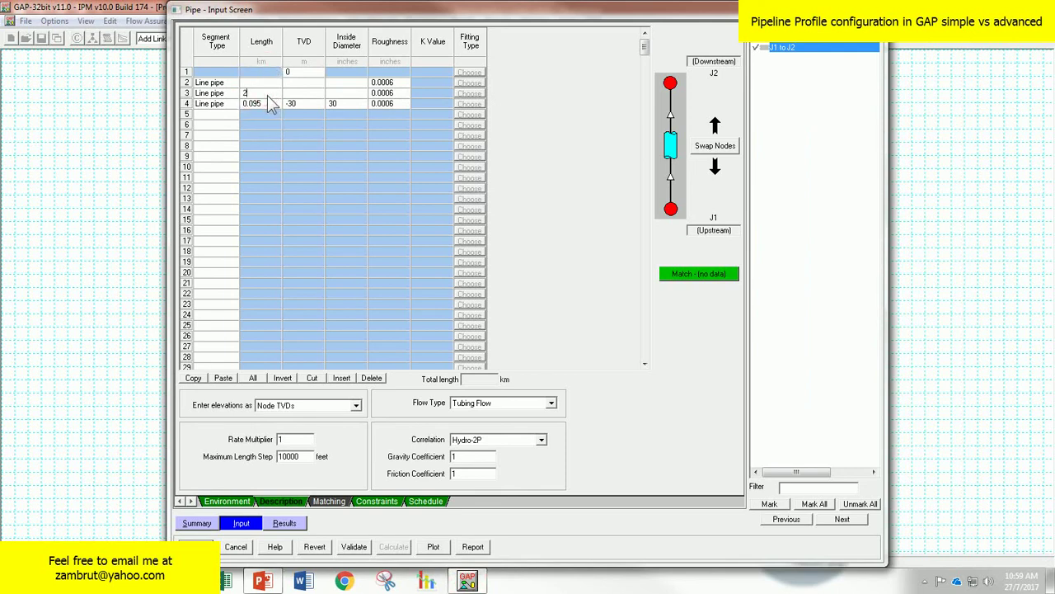
{"action": "type", "text": "00"}
{"action": "left_click", "coordinate": [294, 94]}
{"action": "left_click", "coordinate": [262, 581]}
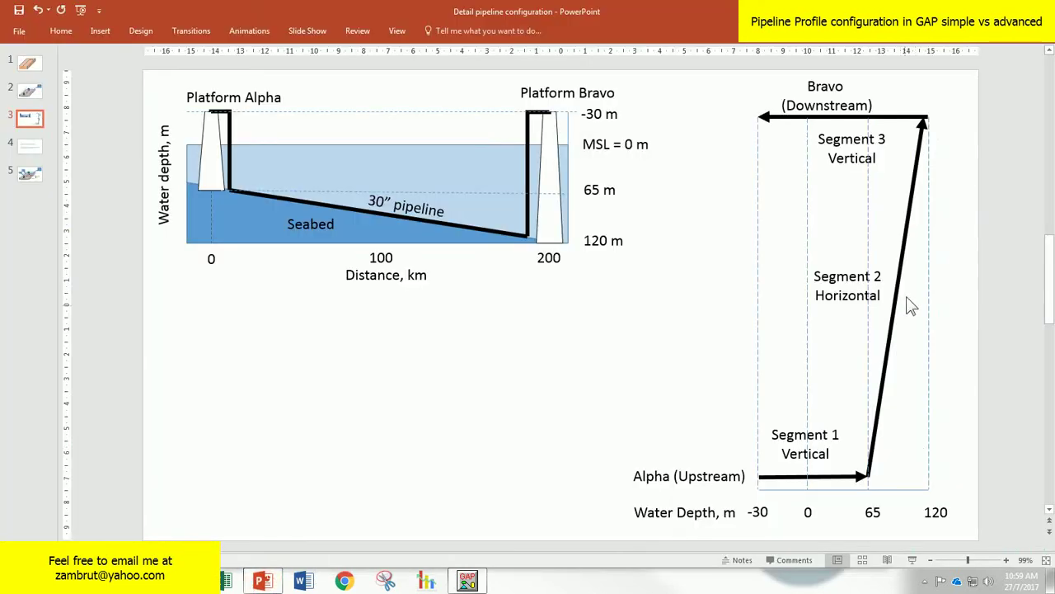
{"action": "left_click", "coordinate": [888, 348]}
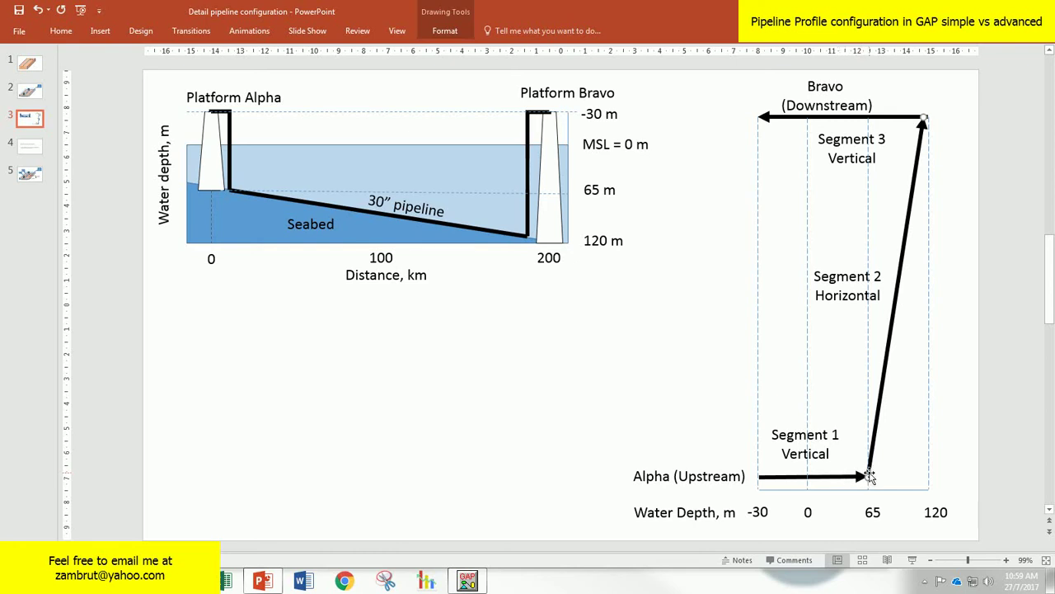
{"action": "left_click", "coordinate": [466, 581]}
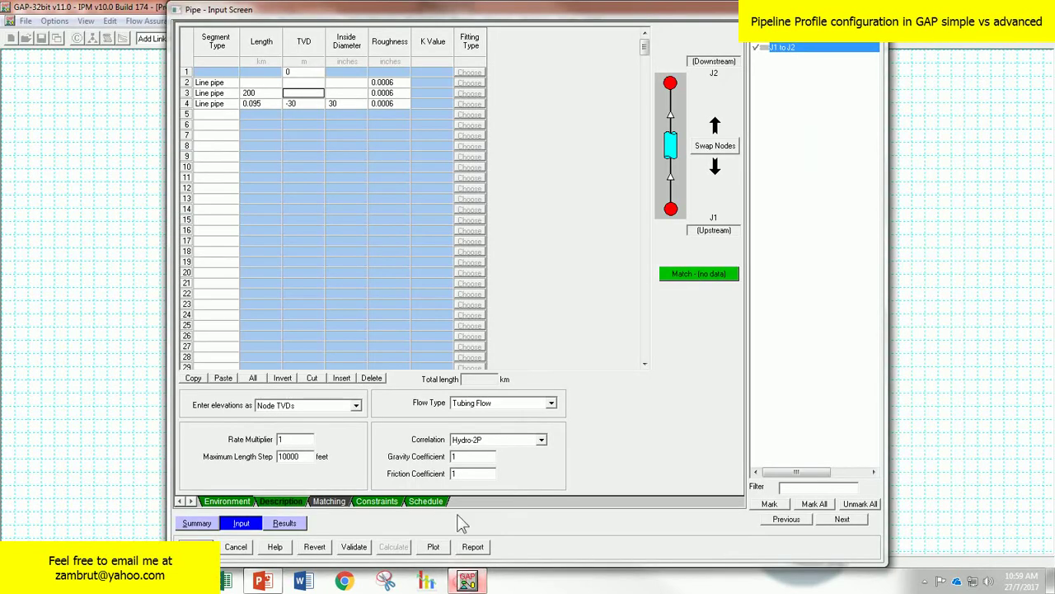
{"action": "left_click", "coordinate": [310, 94]}
{"action": "type", "text": "65"}
{"action": "left_click", "coordinate": [347, 96]}
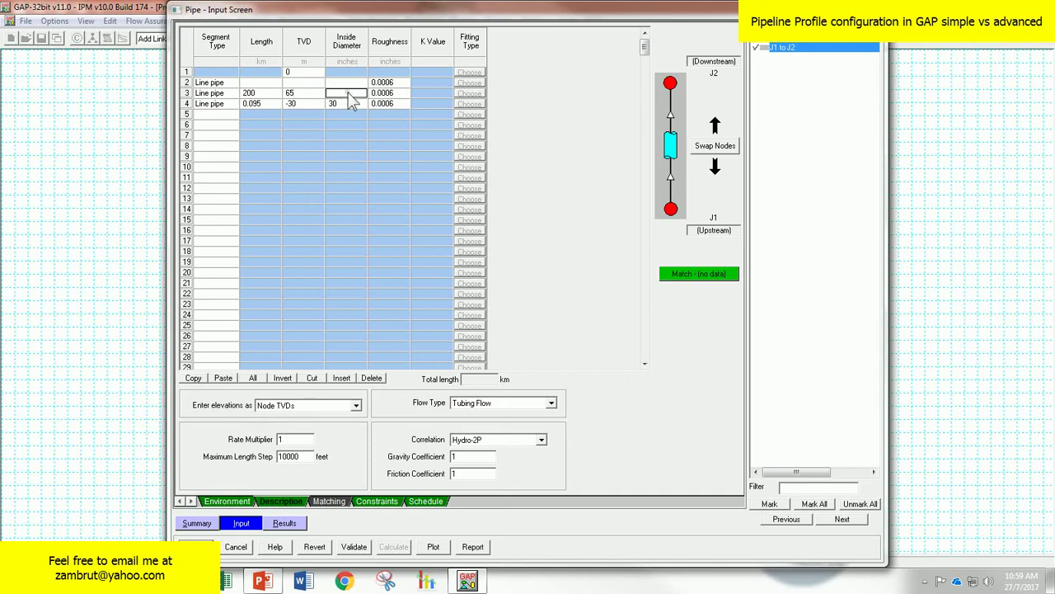
Enter 30 as row 3's inside diameter and keep row 2 as Line pipe
{"action": "type", "text": "30"}
{"action": "left_click", "coordinate": [229, 84]}
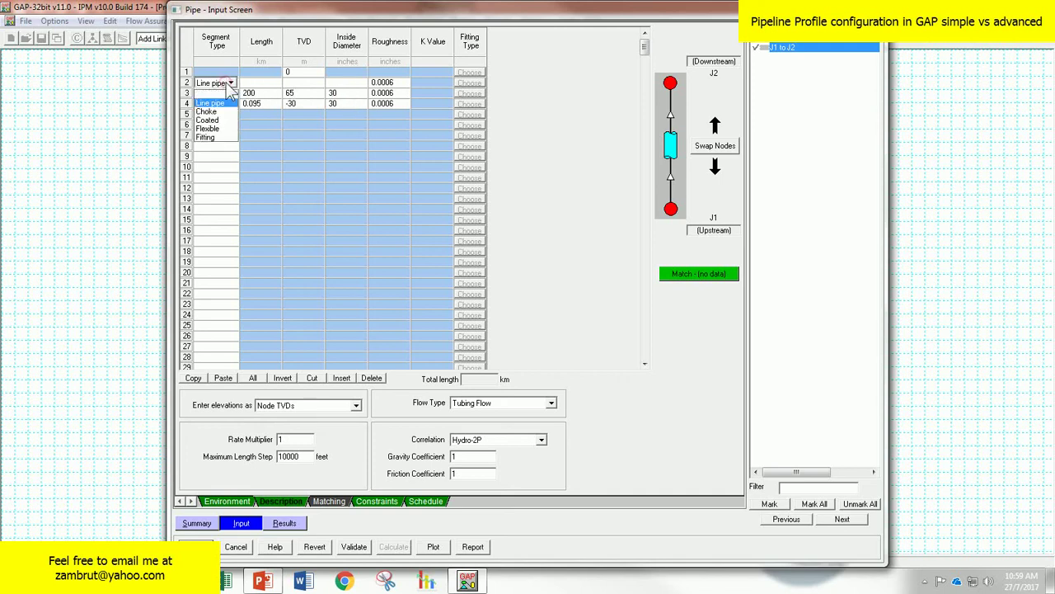
{"action": "left_click", "coordinate": [231, 83]}
{"action": "left_click", "coordinate": [187, 81]}
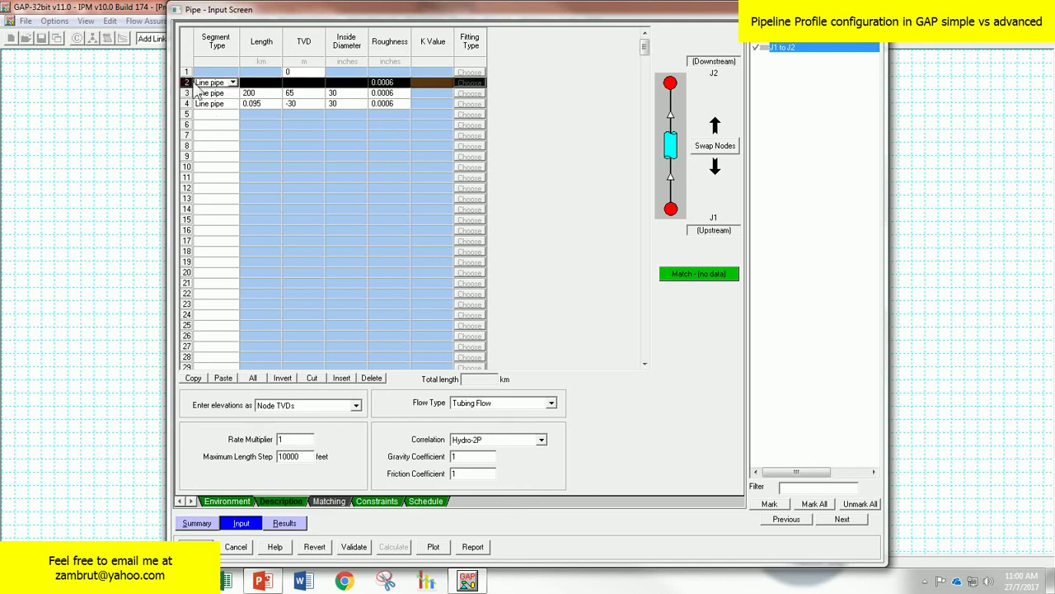
Switch pipe lengths to metres and select row 2's length cell
{"action": "left_click", "coordinate": [259, 84]}
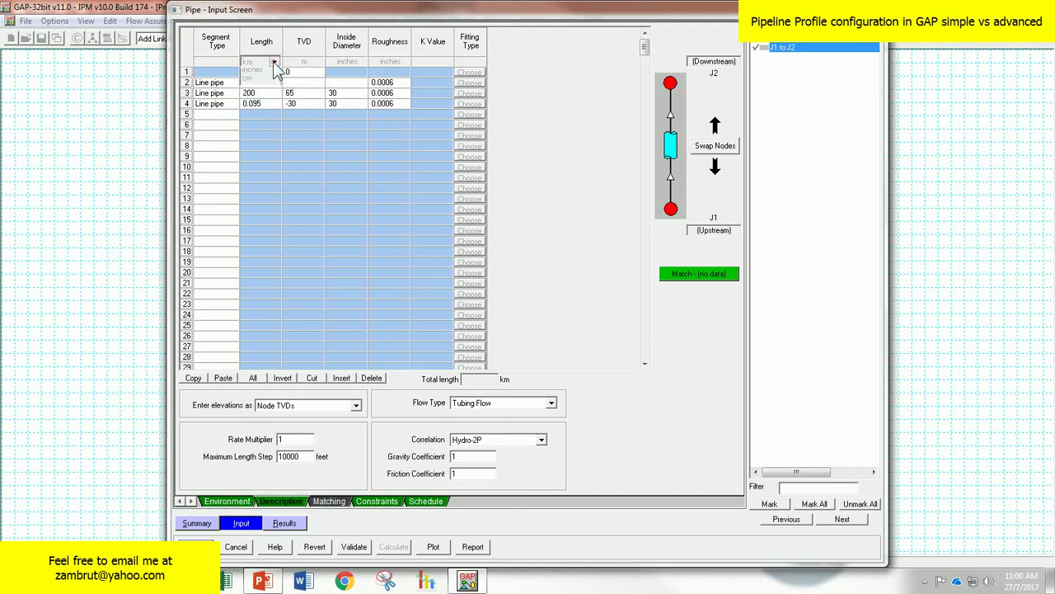
{"action": "left_click", "coordinate": [272, 62]}
{"action": "left_click", "coordinate": [269, 84]}
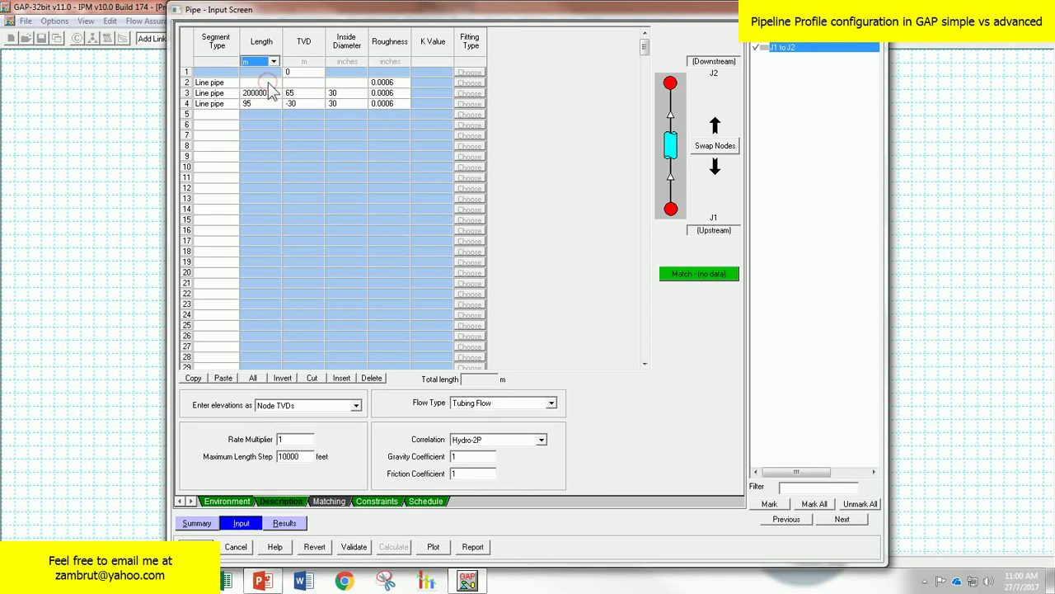
{"action": "left_click", "coordinate": [269, 83]}
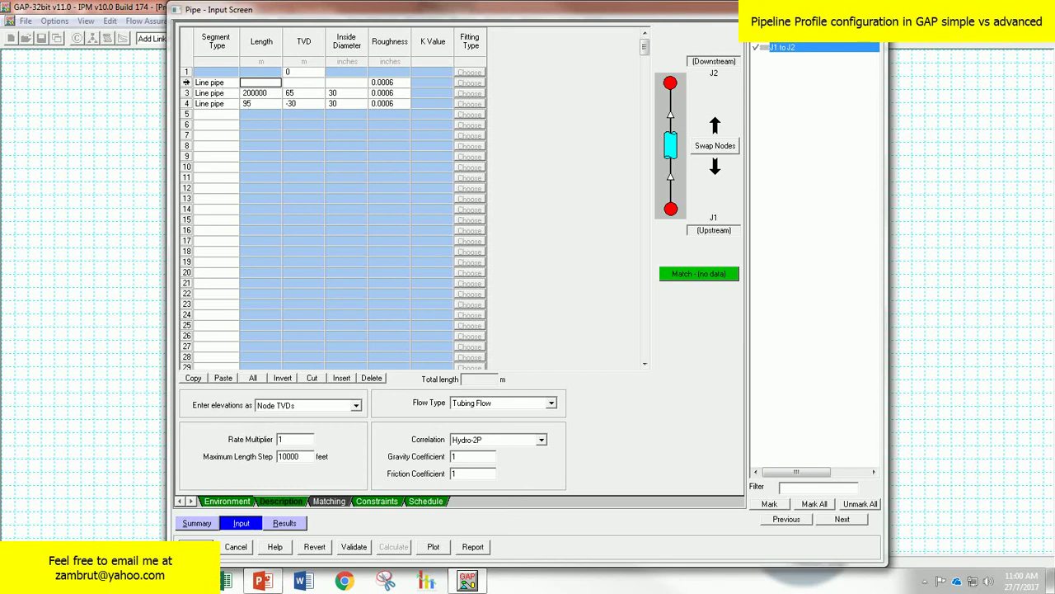
{"action": "left_click", "coordinate": [186, 83]}
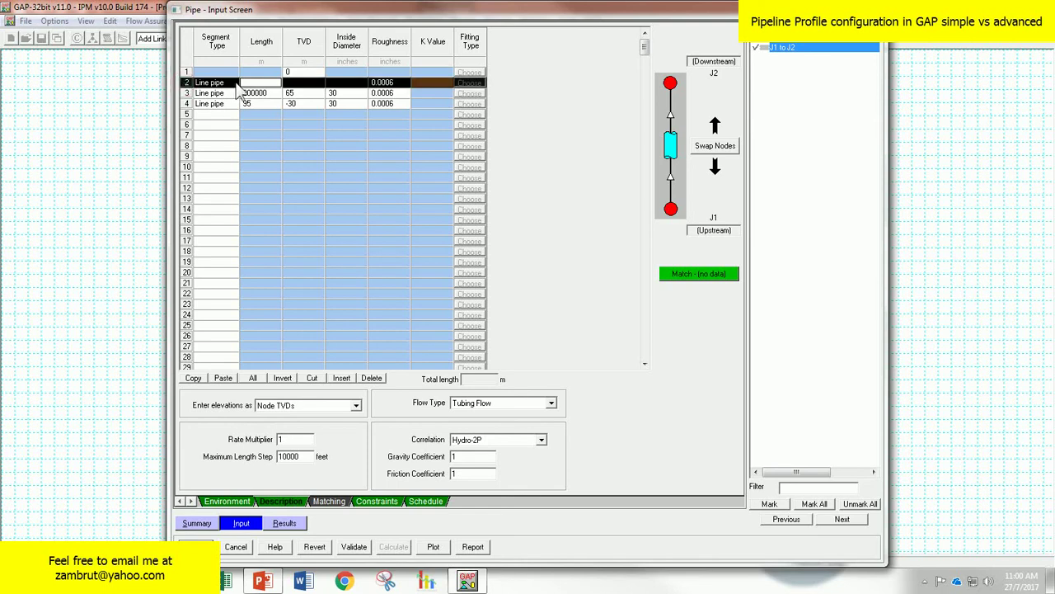
{"action": "left_click", "coordinate": [255, 84]}
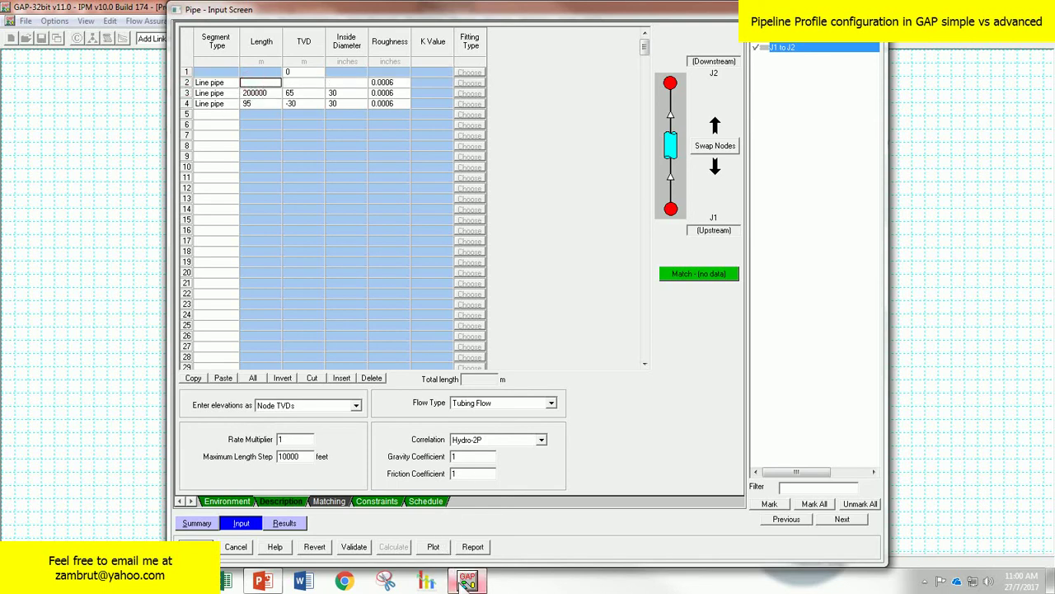
{"action": "left_click", "coordinate": [263, 581]}
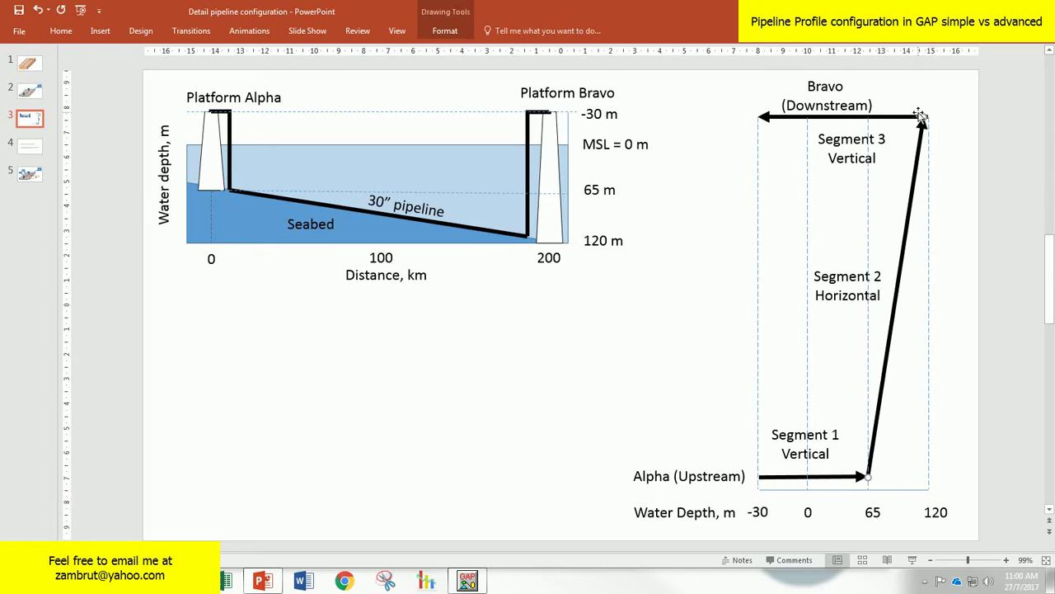
Return from the pipeline profile slide to GAP's Pipe Input Screen
{"action": "left_click", "coordinate": [467, 580]}
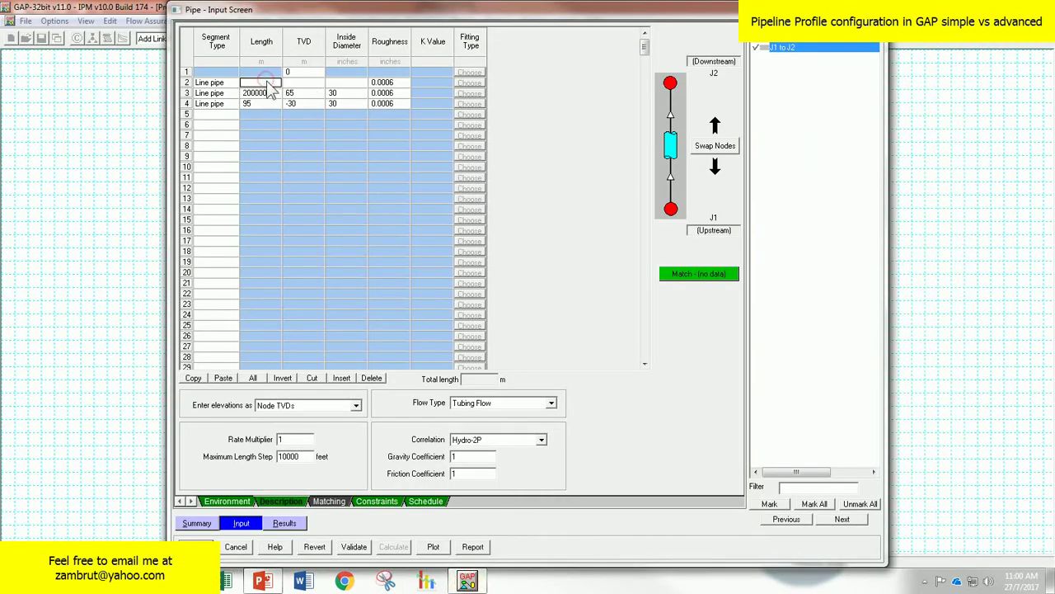
Enter row 2's length 150 m, TVD 120 m and inside diameter 30, checking Segment 3 on the slide
{"action": "type", "text": "150"}
{"action": "left_click", "coordinate": [290, 82]}
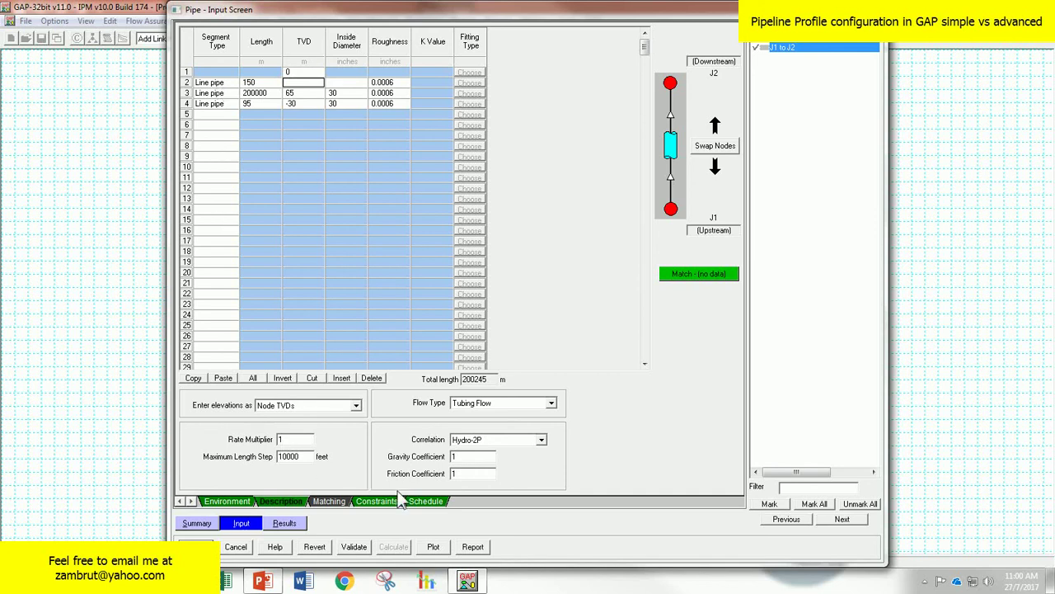
{"action": "left_click", "coordinate": [277, 581]}
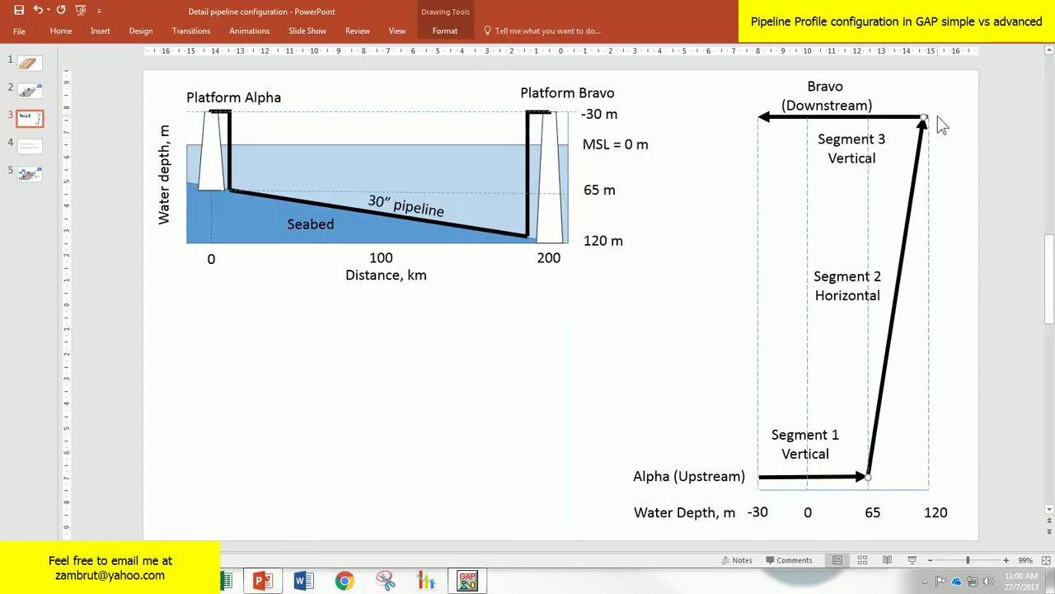
{"action": "left_click", "coordinate": [901, 119]}
{"action": "left_click", "coordinate": [467, 581]}
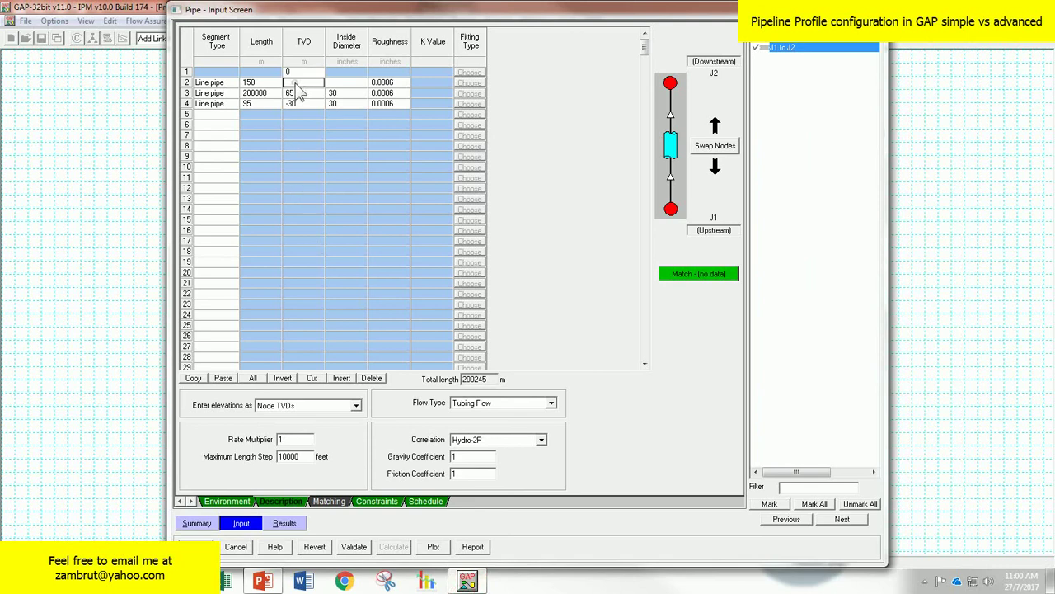
{"action": "type", "text": "120"}
{"action": "left_click", "coordinate": [340, 83]}
{"action": "type", "text": "30"}
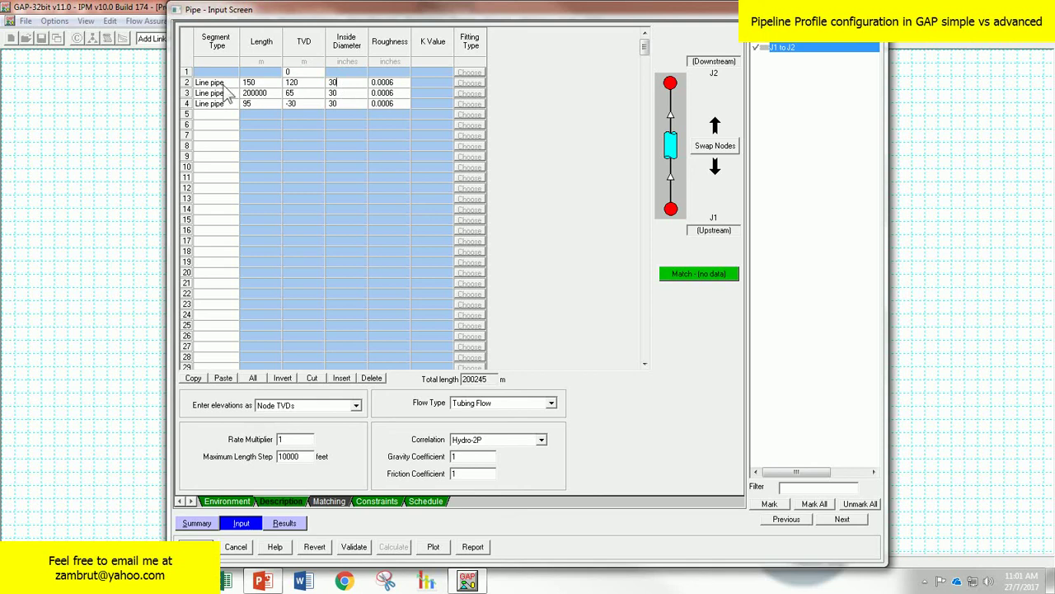
{"action": "left_click", "coordinate": [301, 72]}
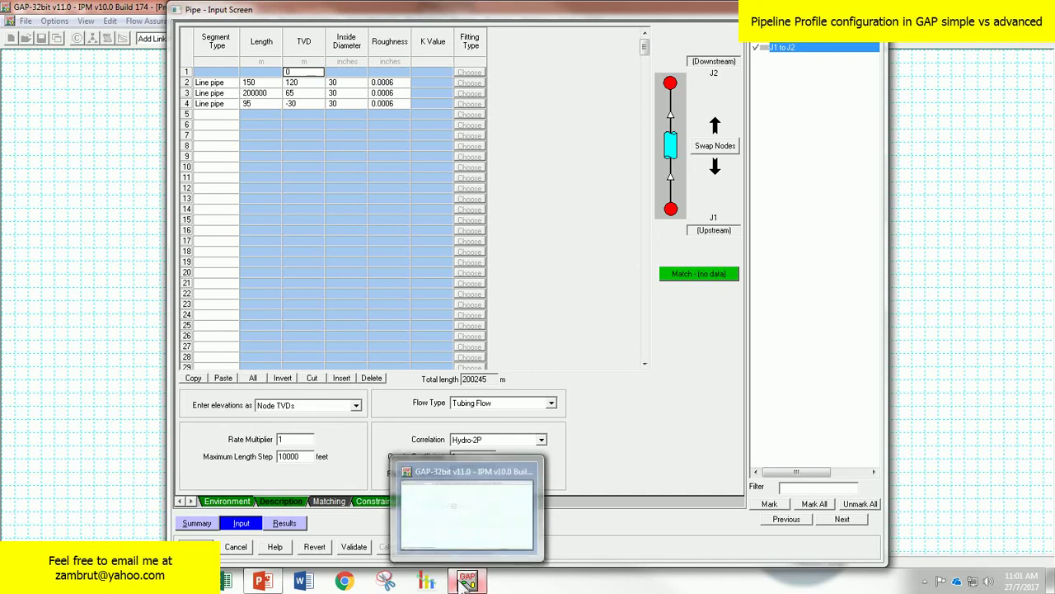
After comparing with the diagram, set row 1's starting TVD to -30 m
{"action": "left_click", "coordinate": [262, 581]}
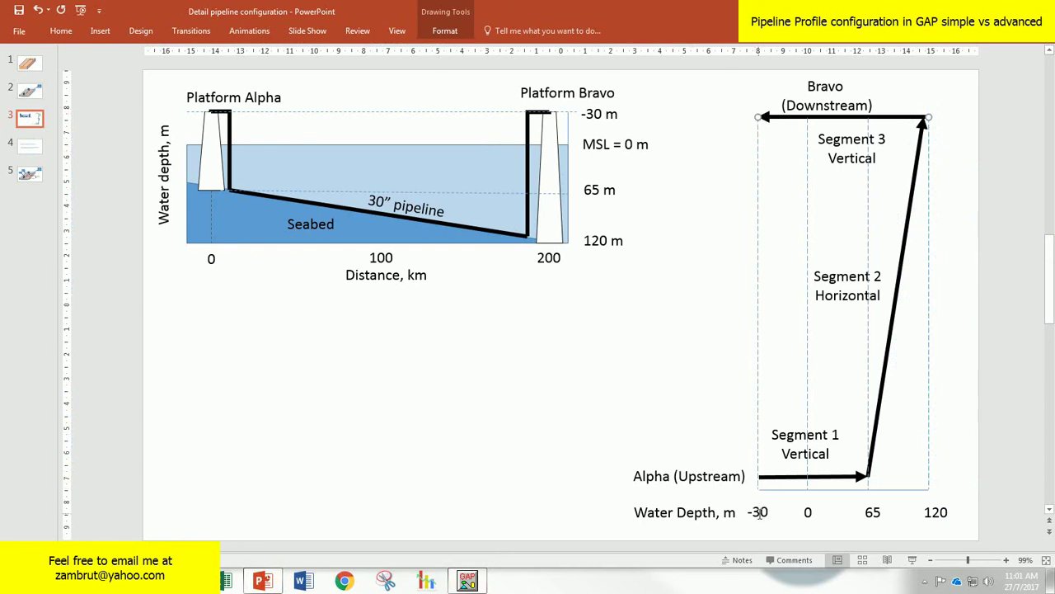
{"action": "left_click", "coordinate": [467, 581]}
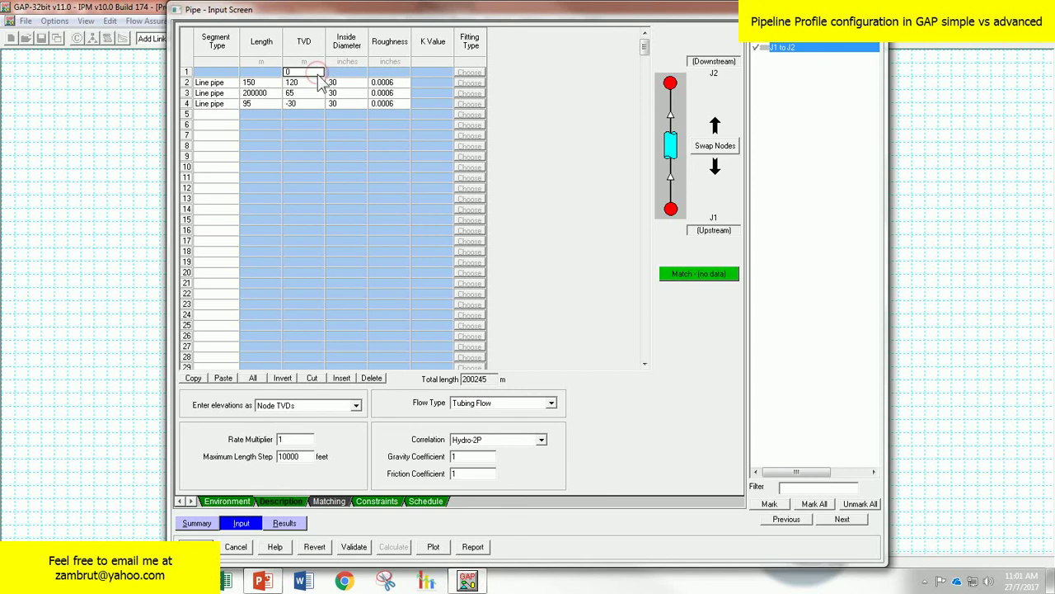
{"action": "type", "text": "-30"}
{"action": "left_click", "coordinate": [317, 80]}
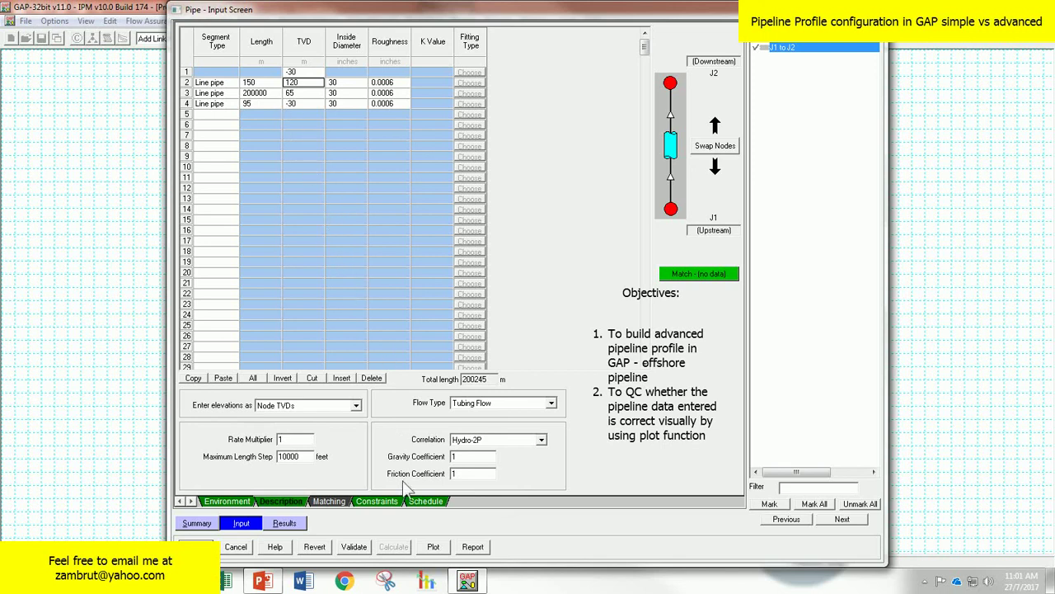
{"action": "left_click", "coordinate": [431, 551]}
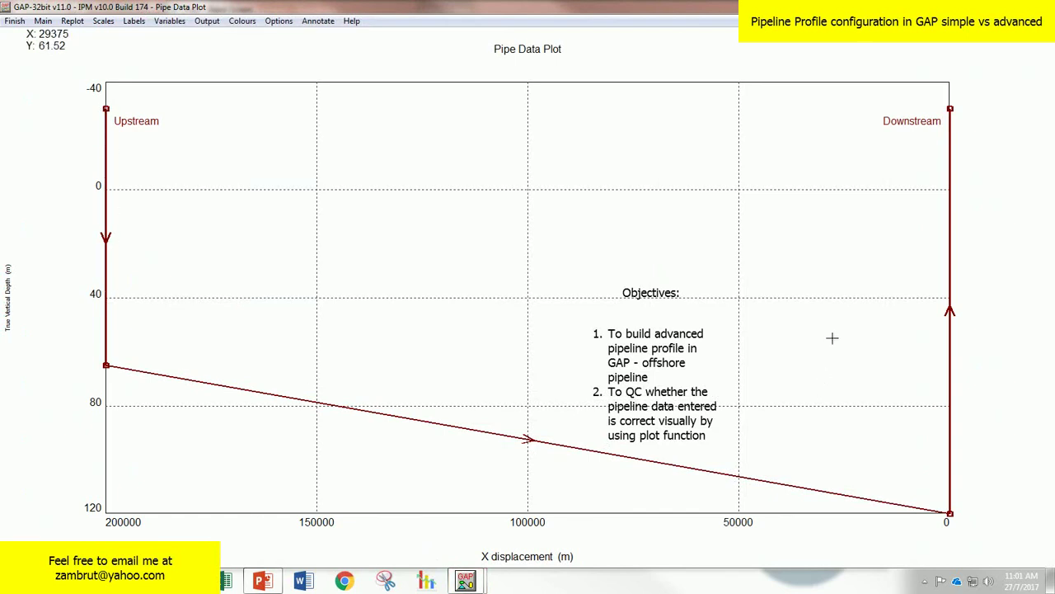
{"action": "left_click", "coordinate": [275, 582]}
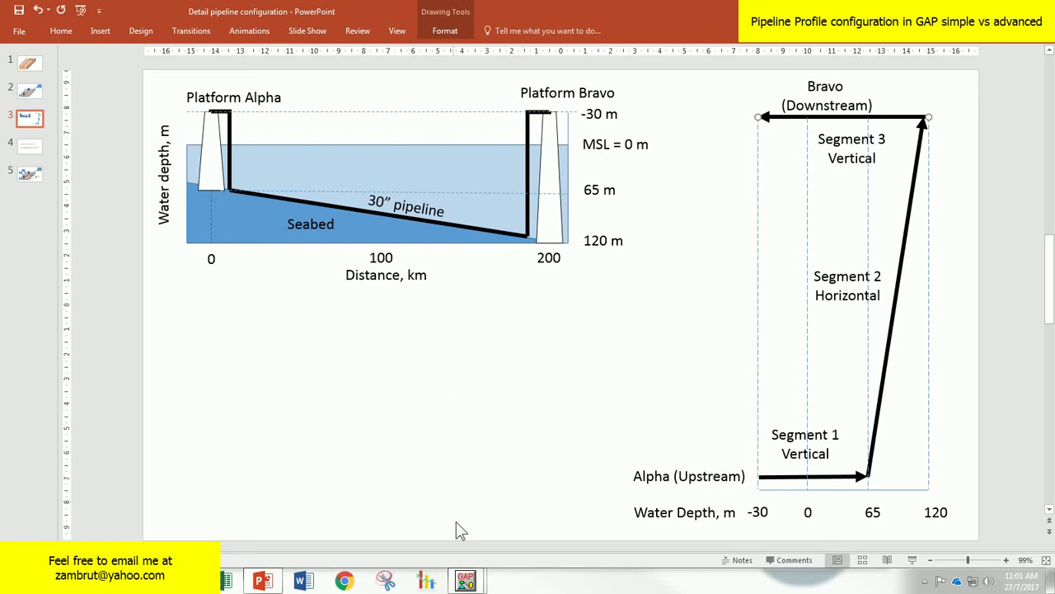
{"action": "mouse_move", "coordinate": [466, 580]}
{"action": "left_click", "coordinate": [517, 527]}
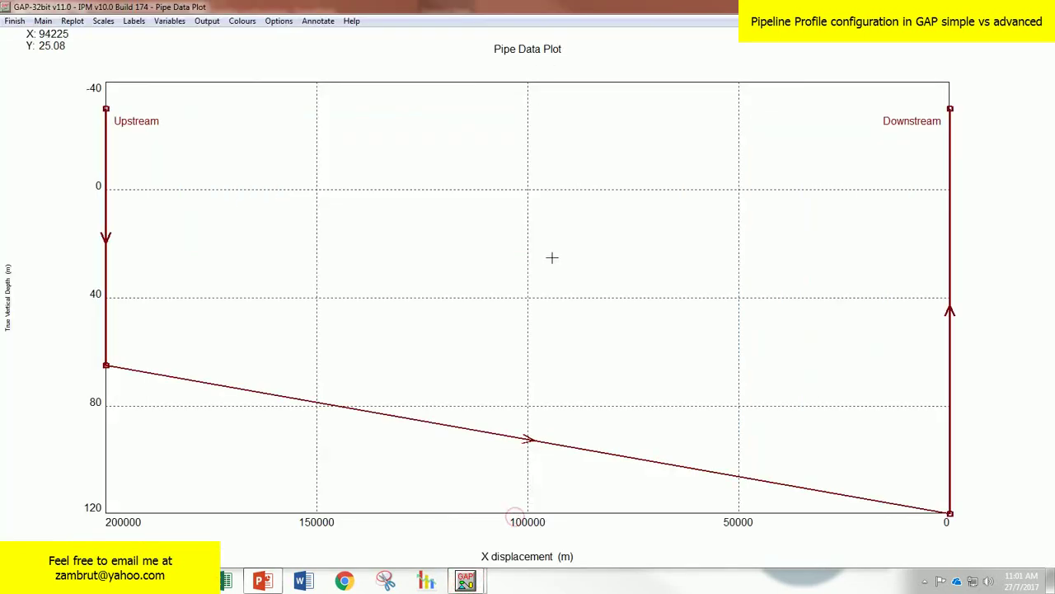
{"action": "left_click", "coordinate": [12, 22]}
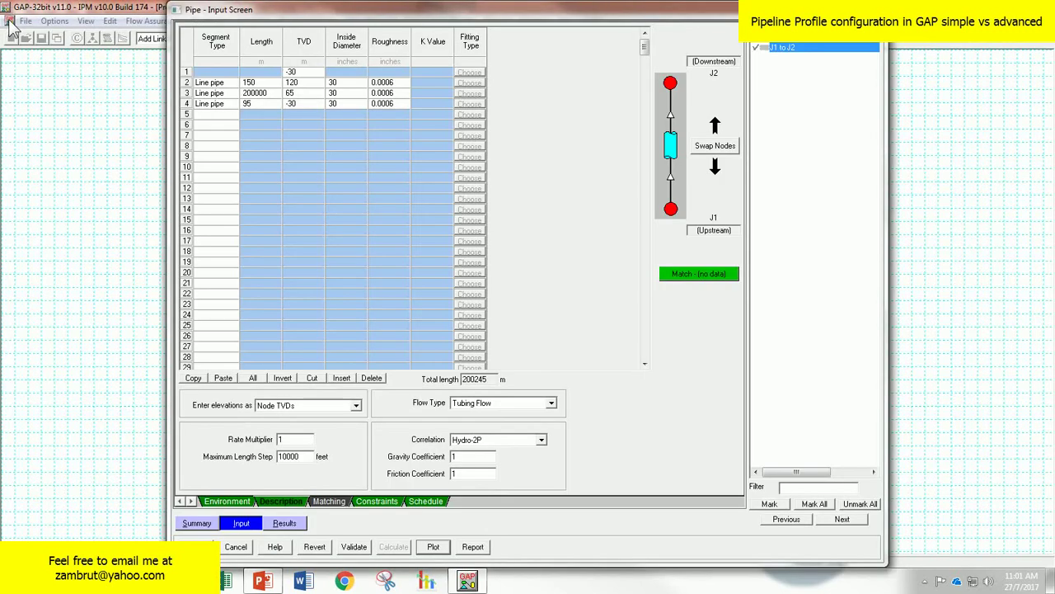